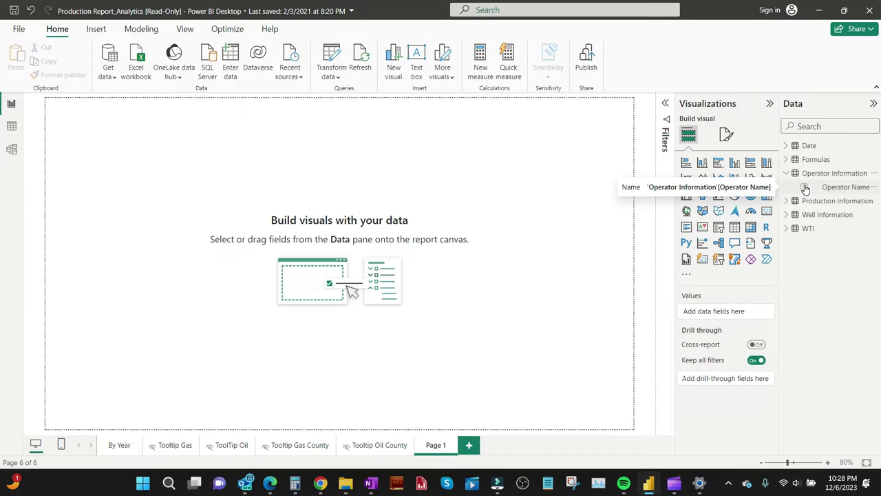
Add a card visual showing Operator Name to the blank page and filter that visual to Antero Resources.
left_click(805, 188)
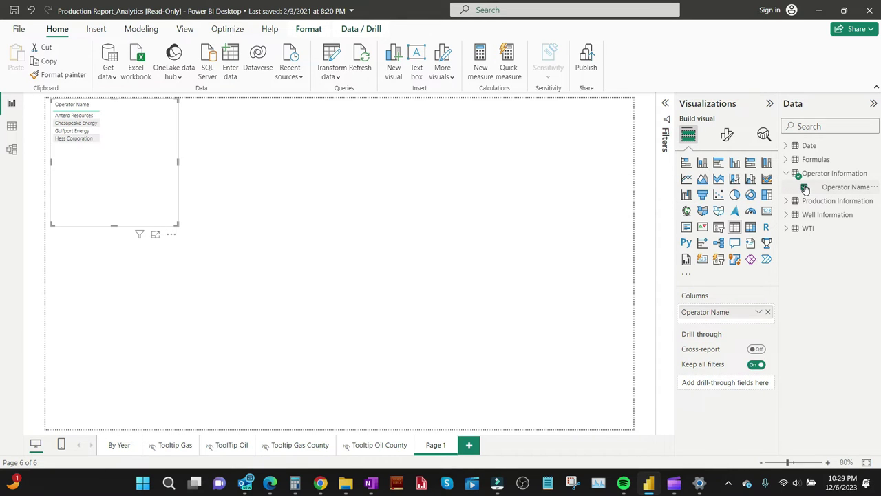
left_click(766, 212)
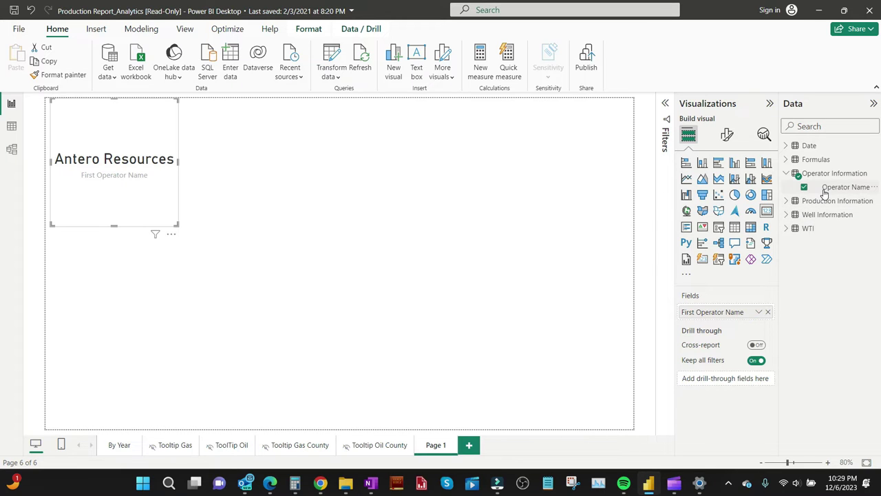
left_click(667, 104)
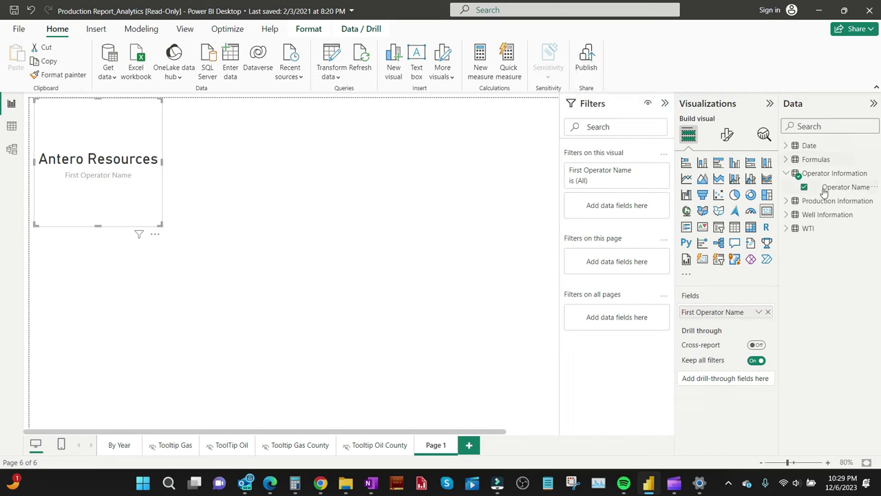
left_click_drag(824, 193, 613, 205)
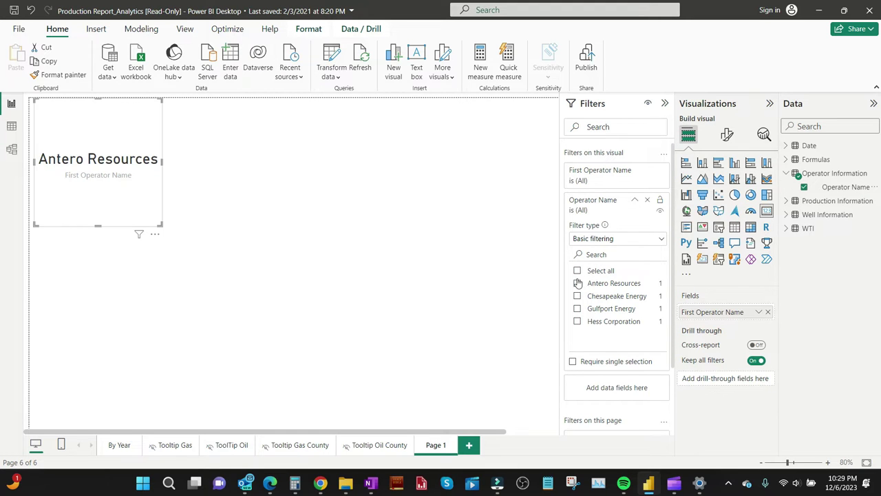
left_click(576, 285)
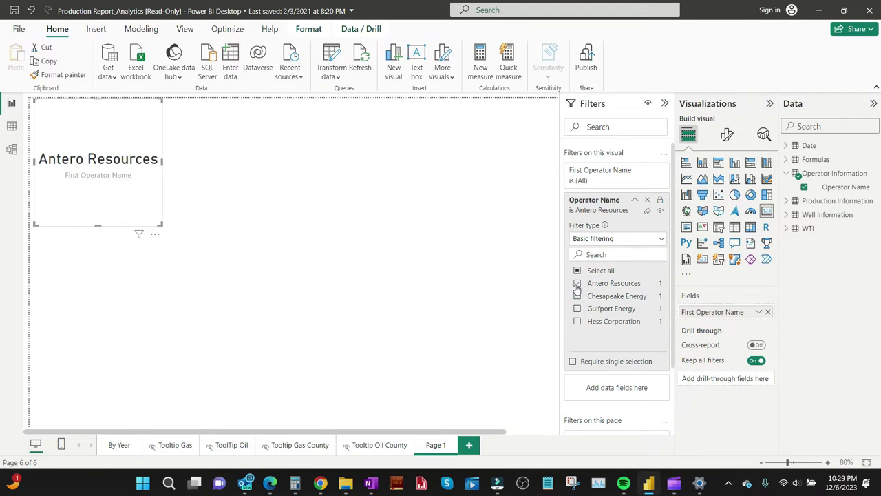
left_click(633, 201)
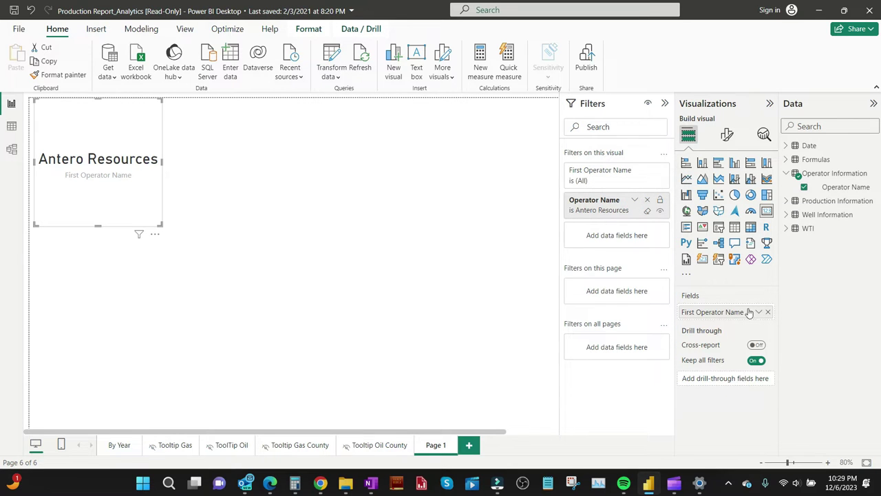
Turn off the operator card's category label and set its size to height 38 and width 212.
left_click(728, 145)
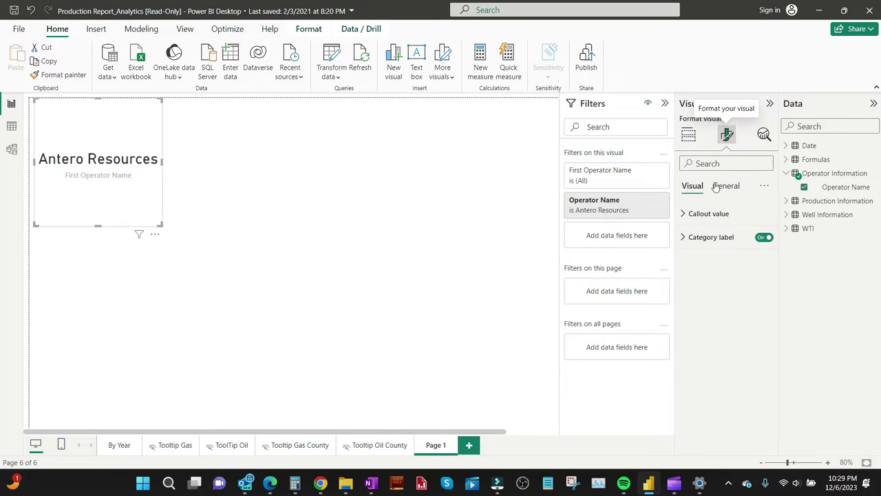
left_click(763, 238)
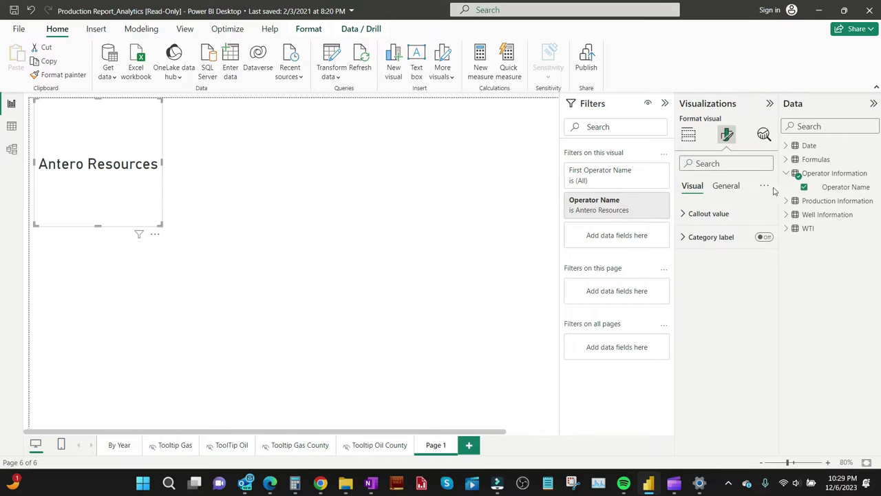
left_click(727, 186)
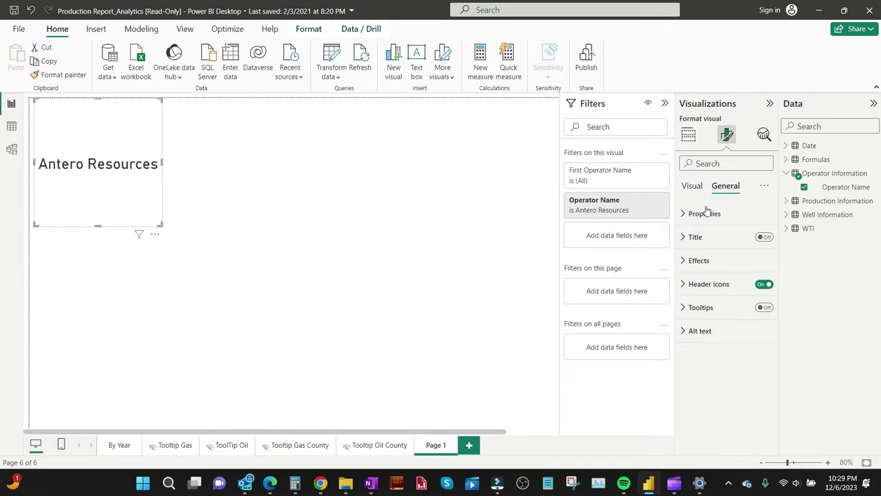
left_click(682, 214)
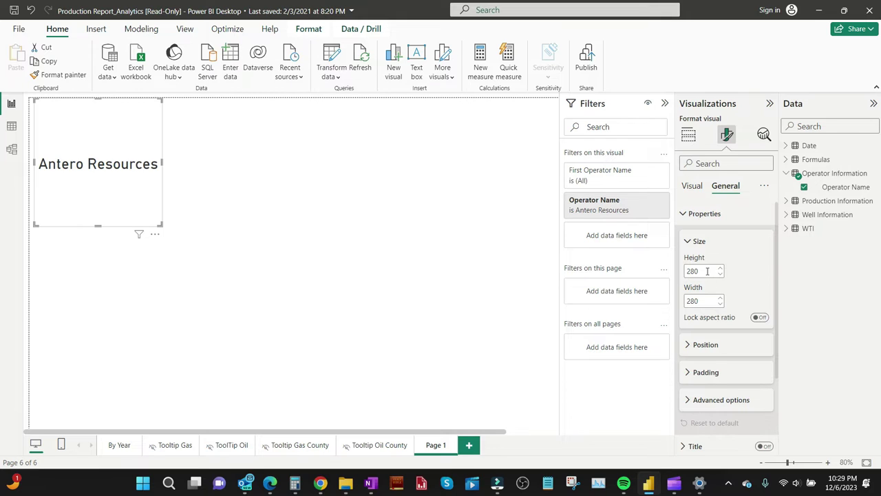
double_click(706, 271)
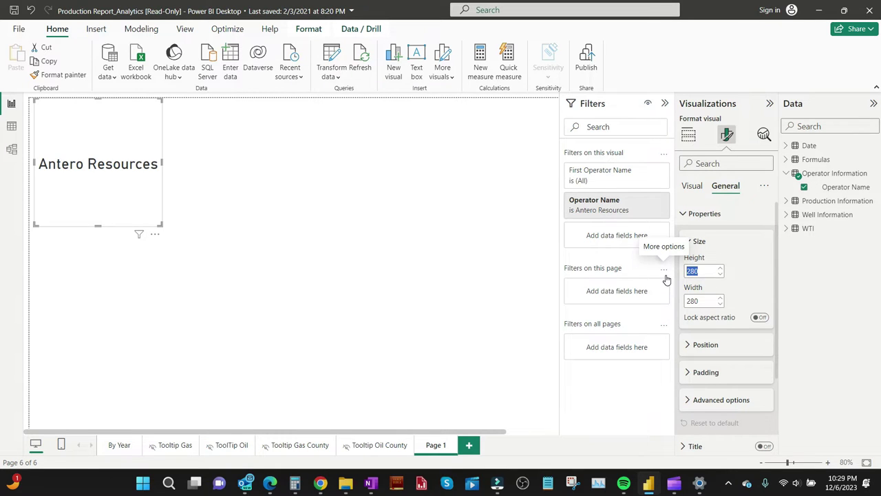
type("38")
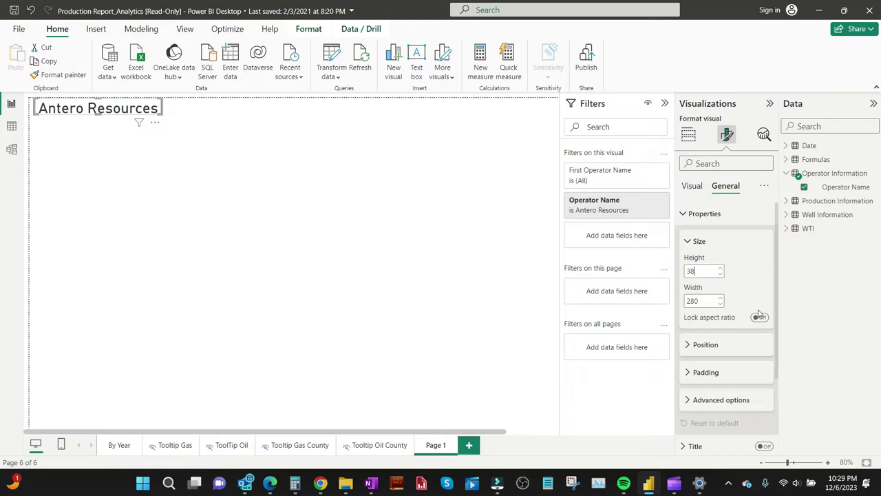
double_click(702, 301)
type("212")
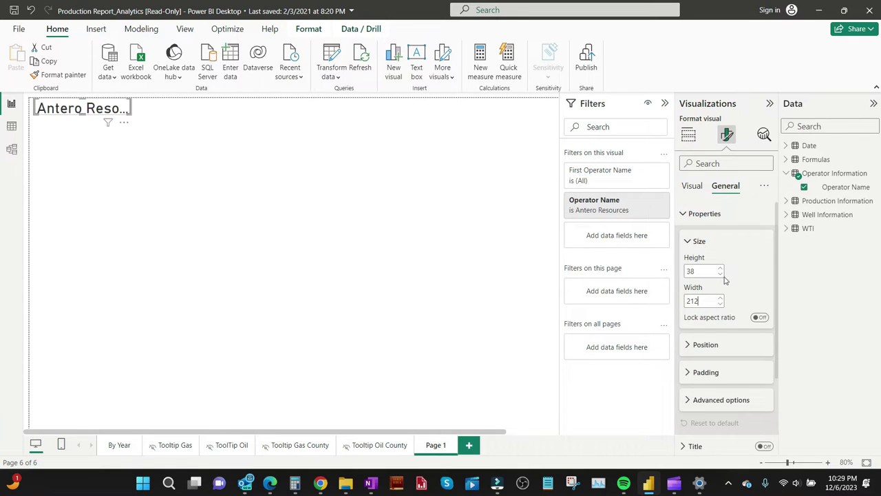
left_click(687, 215)
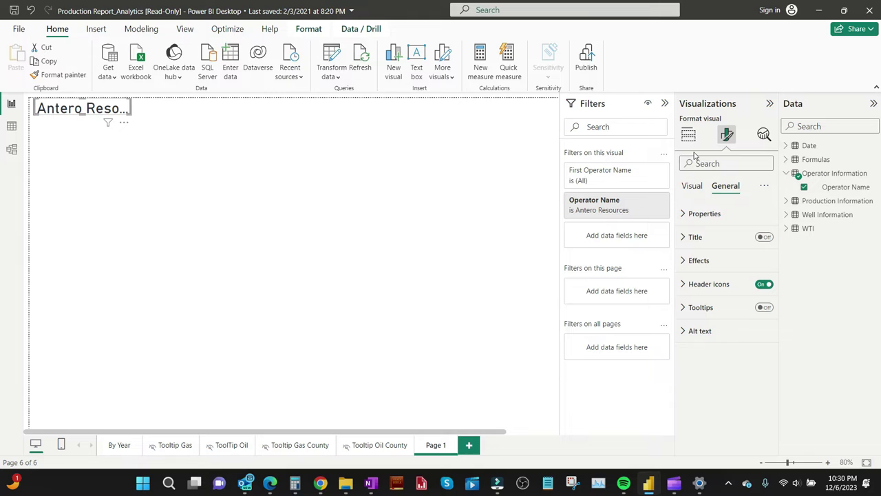
Set the font size of the operator card's callout value to 16.
left_click(693, 190)
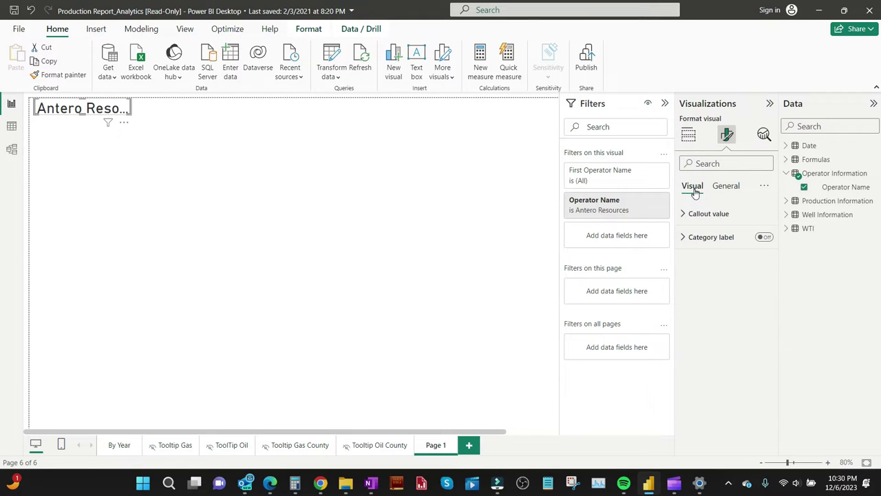
left_click(686, 215)
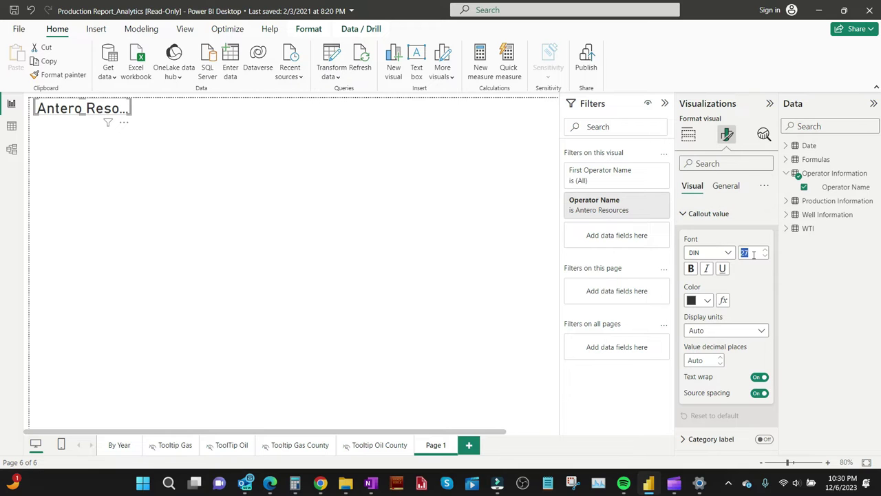
type("16")
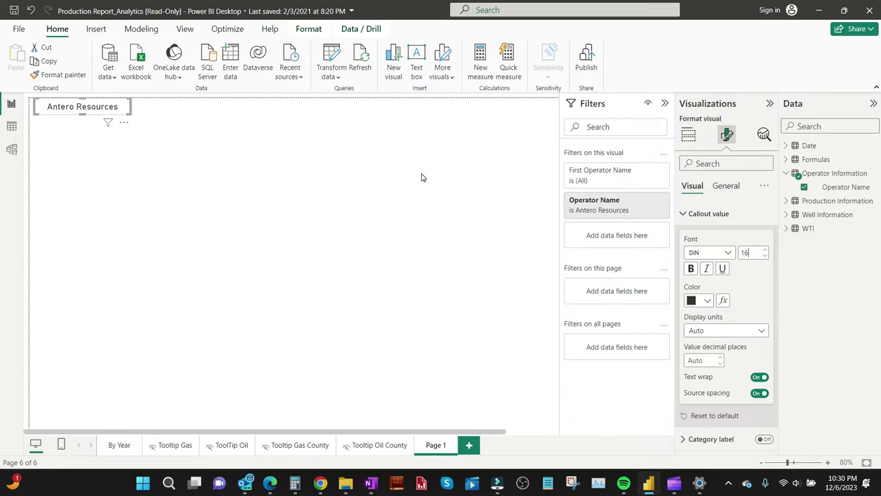
left_click(231, 151)
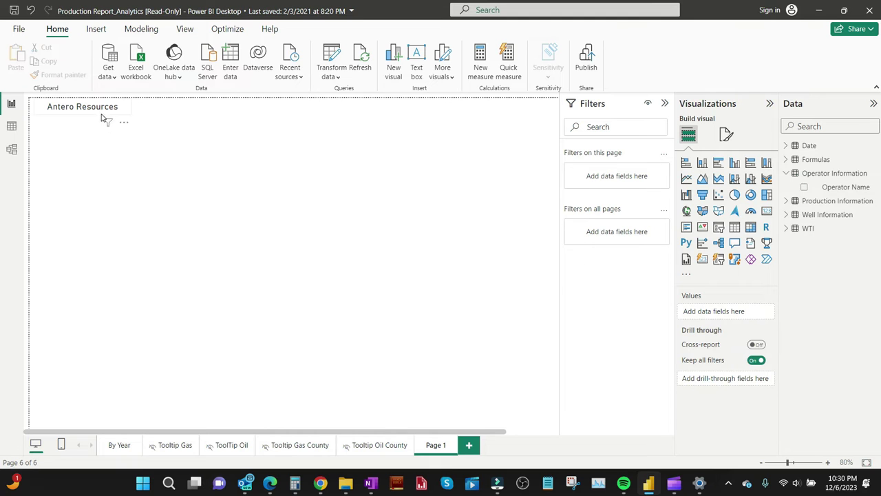
left_click(102, 118)
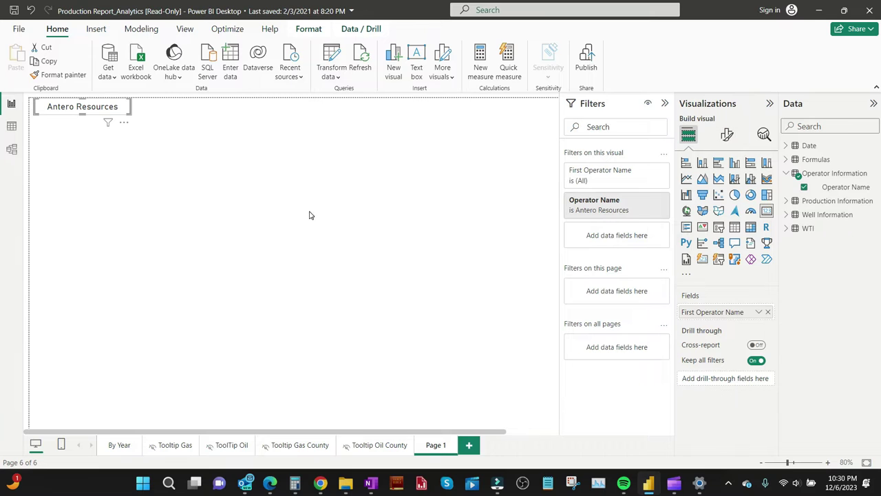
left_click(205, 159)
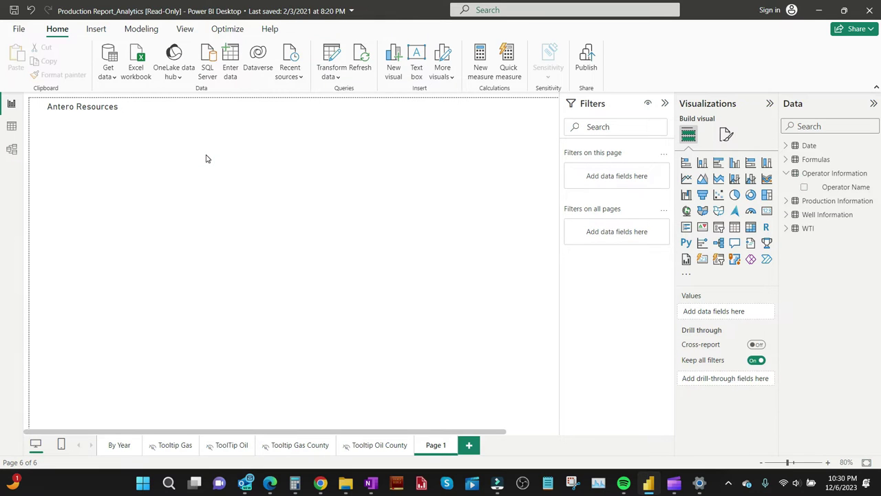
Turn on the visual border around the Antero Resources card.
left_click(81, 114)
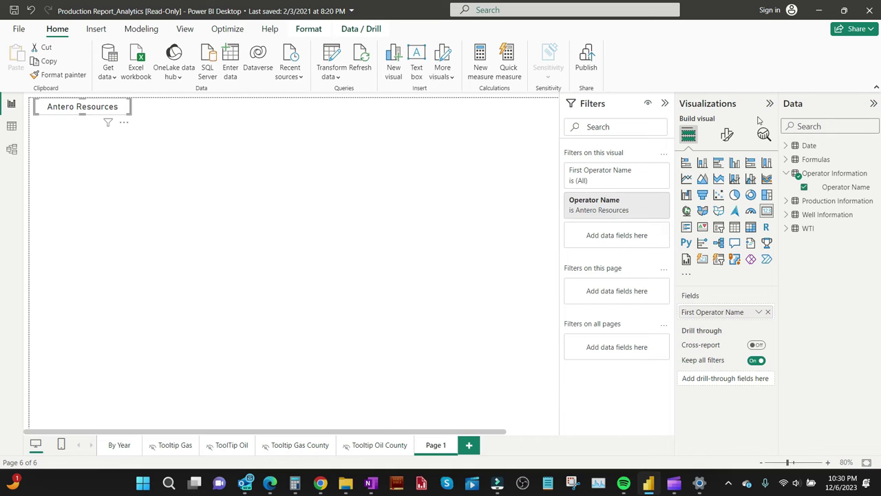
left_click(726, 134)
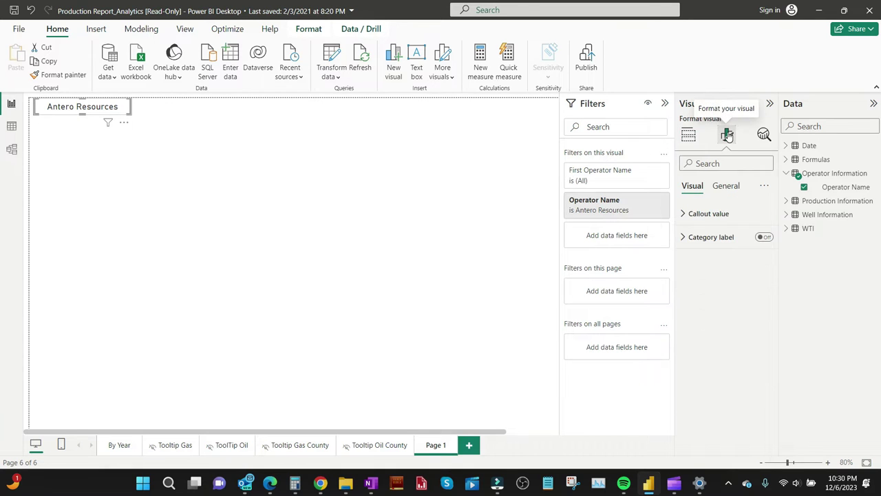
left_click(727, 191)
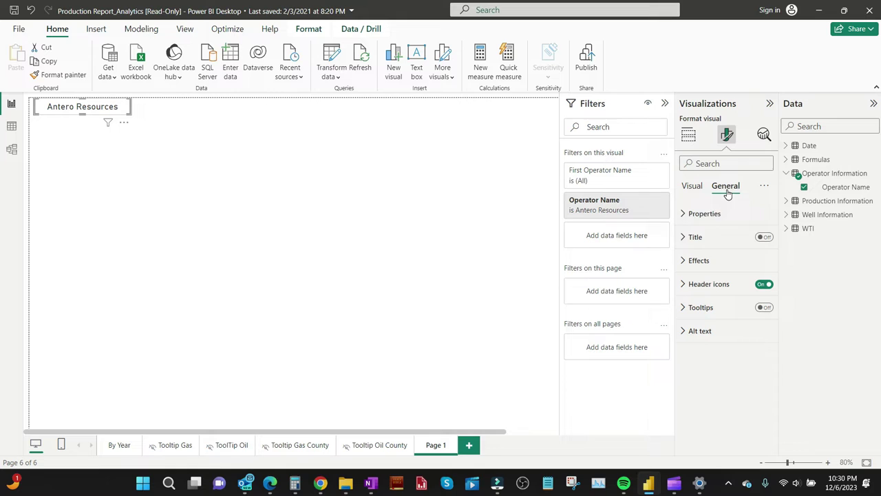
left_click(685, 260)
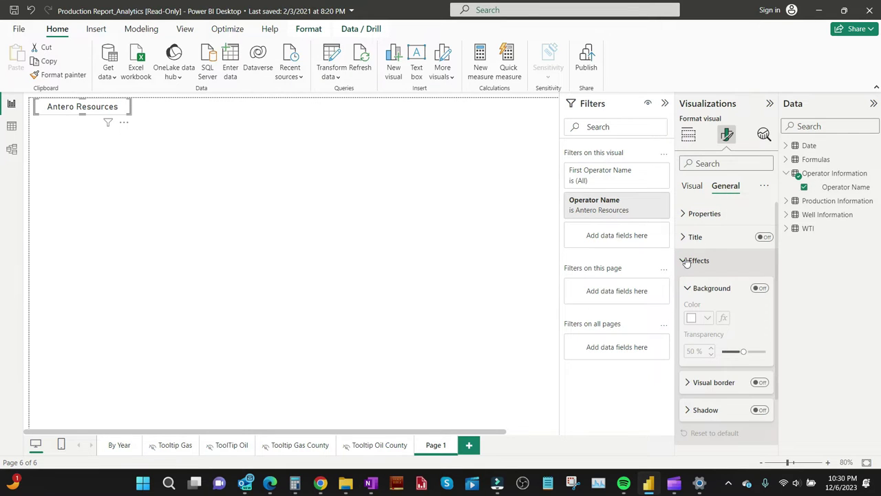
left_click(759, 383)
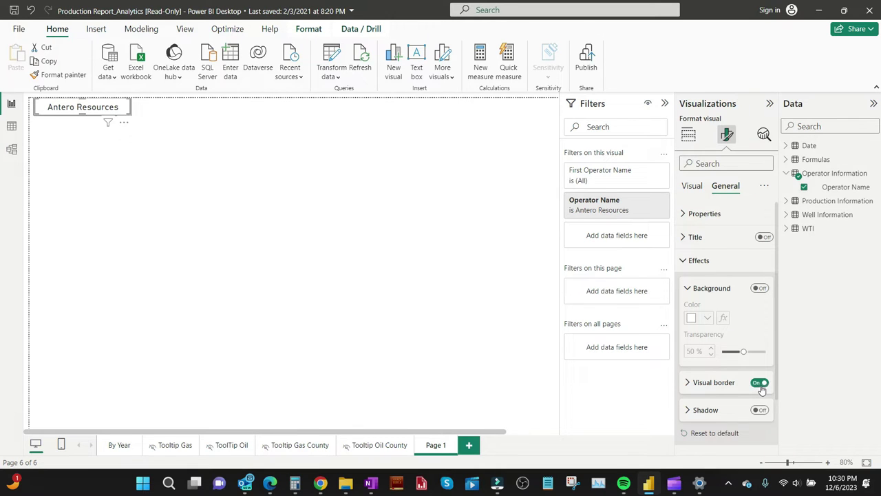
left_click(330, 213)
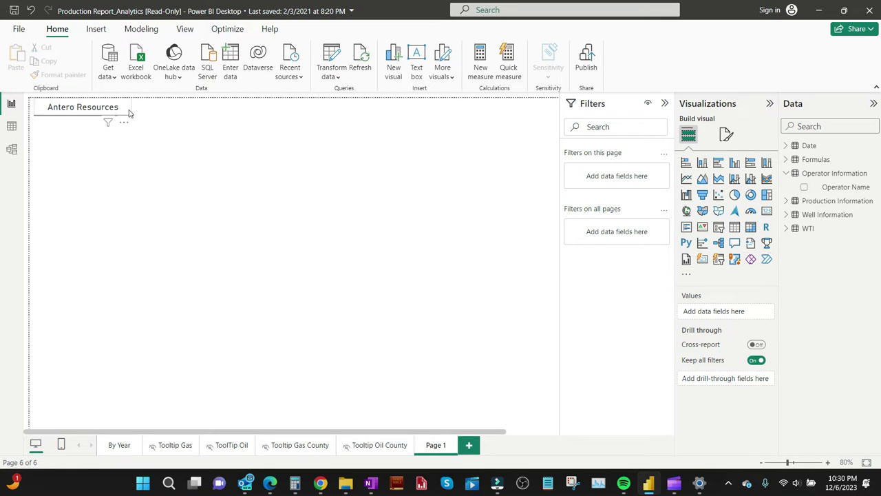
left_click(79, 134)
Copy the Antero Resources summary card group from the By Year page and paste it onto Page 1.
left_click(122, 448)
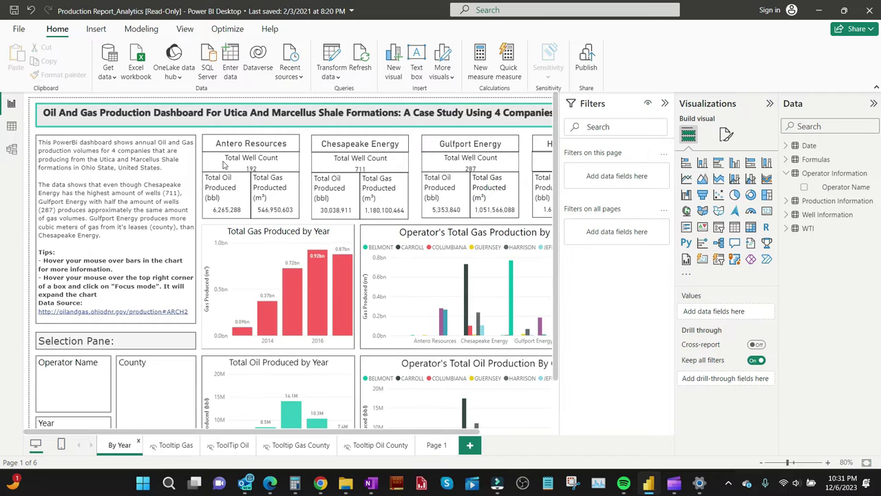
left_click(224, 163)
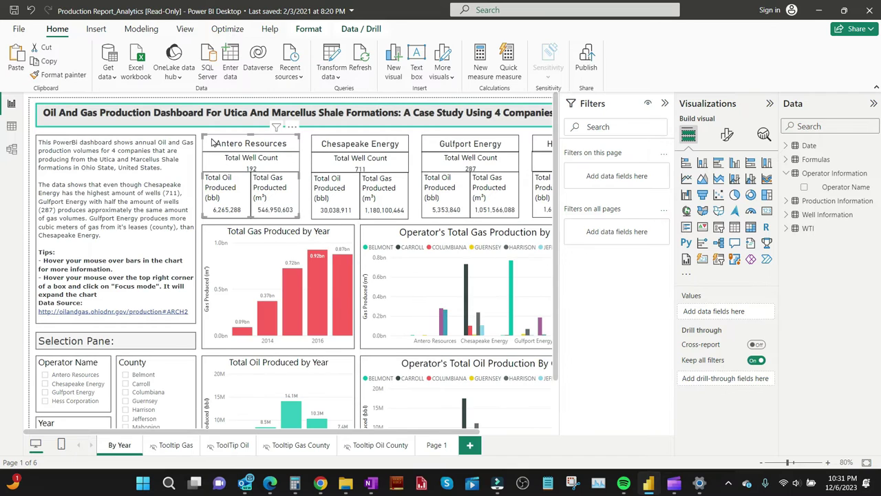
left_click(435, 446)
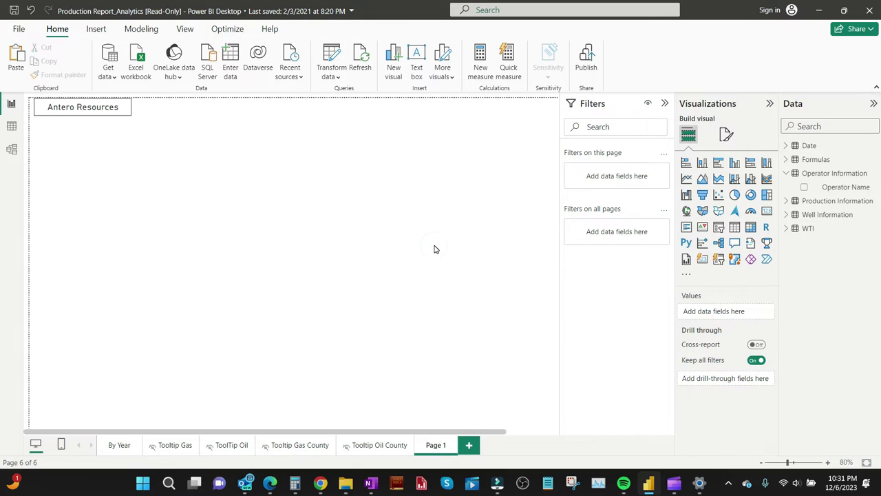
key("ctrl+v")
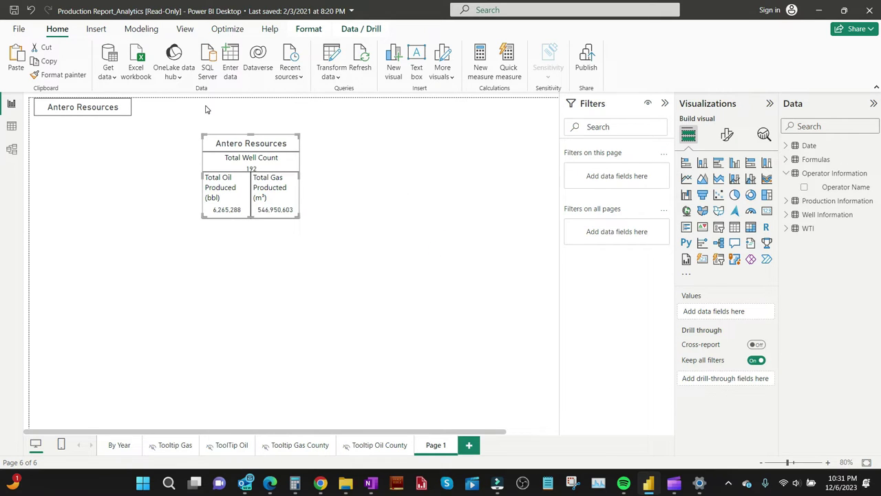
left_click(119, 134)
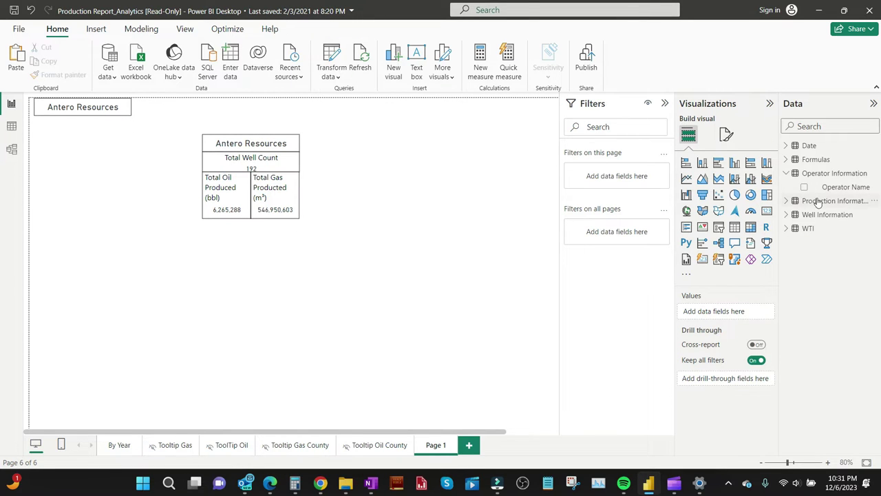
Add a card showing the Total well count api measure and move the pasted reference group clear of it, toward the page's right side.
left_click(786, 201)
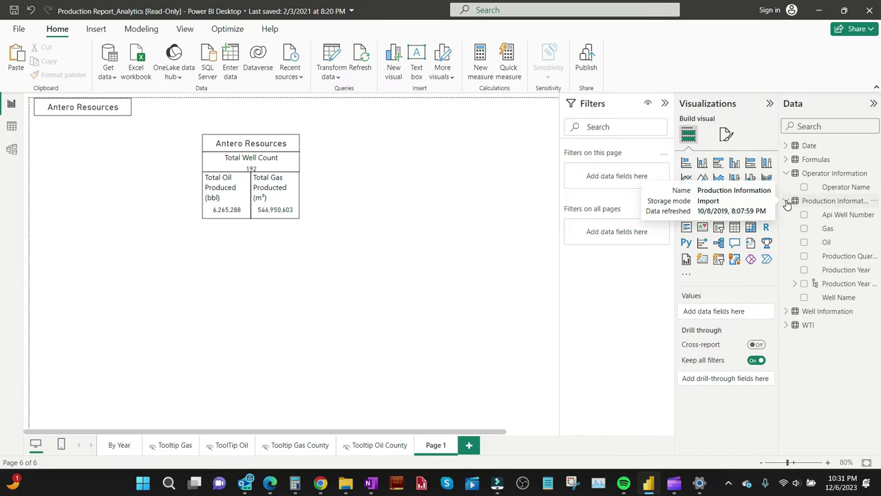
left_click(786, 201)
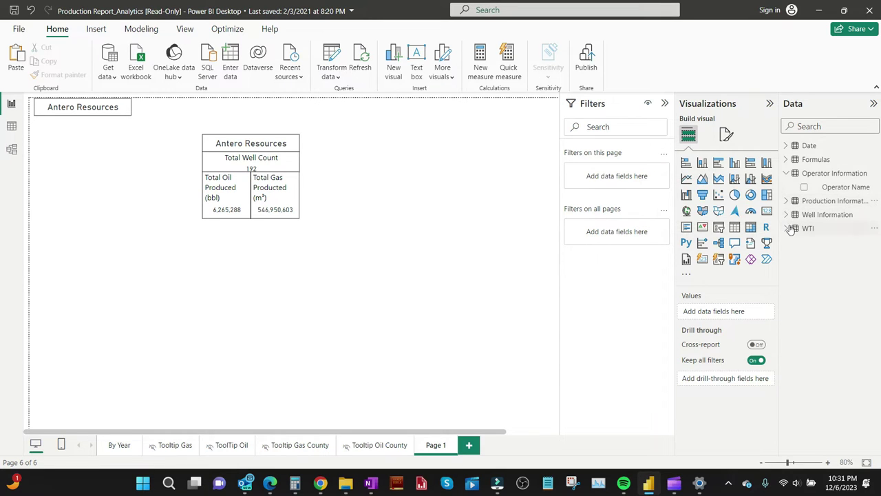
left_click(786, 163)
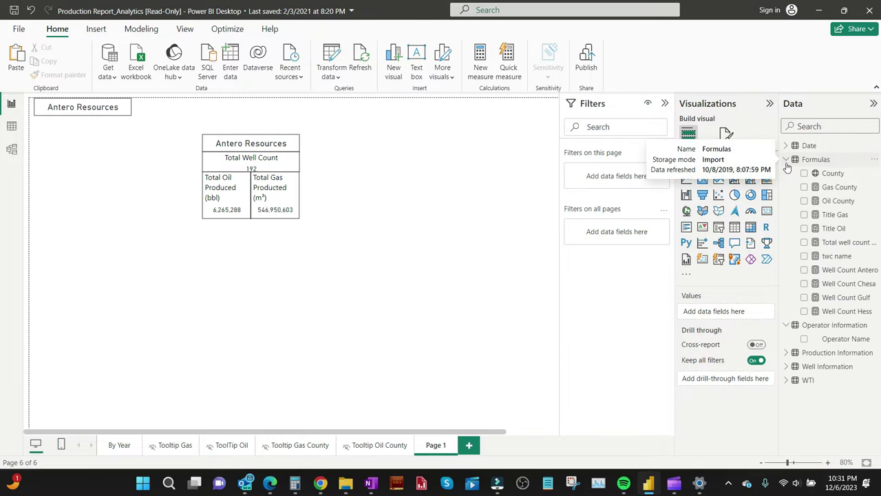
left_click(804, 242)
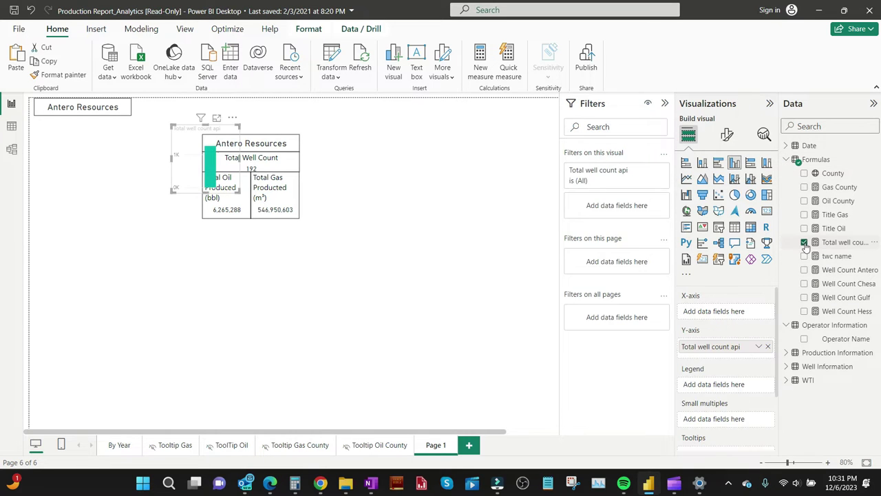
left_click(767, 211)
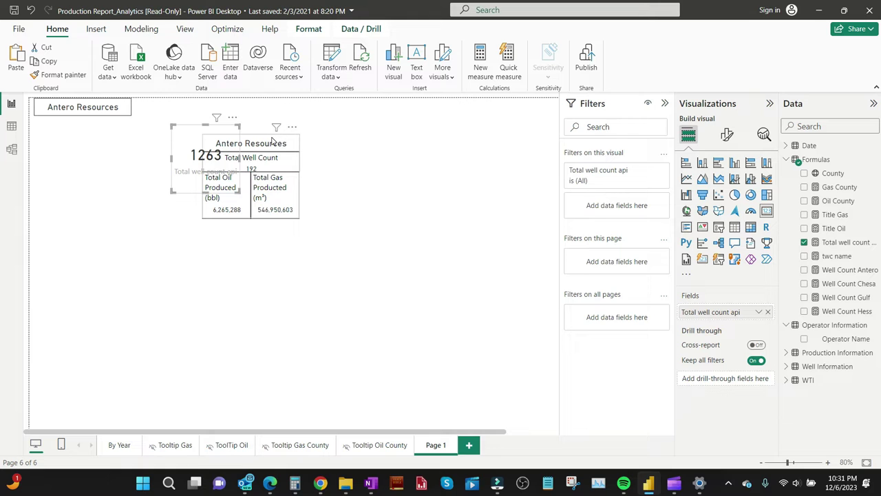
left_click_drag(273, 140, 504, 154)
Filter the well count card by Operator Name to Antero Resources only.
left_click(220, 174)
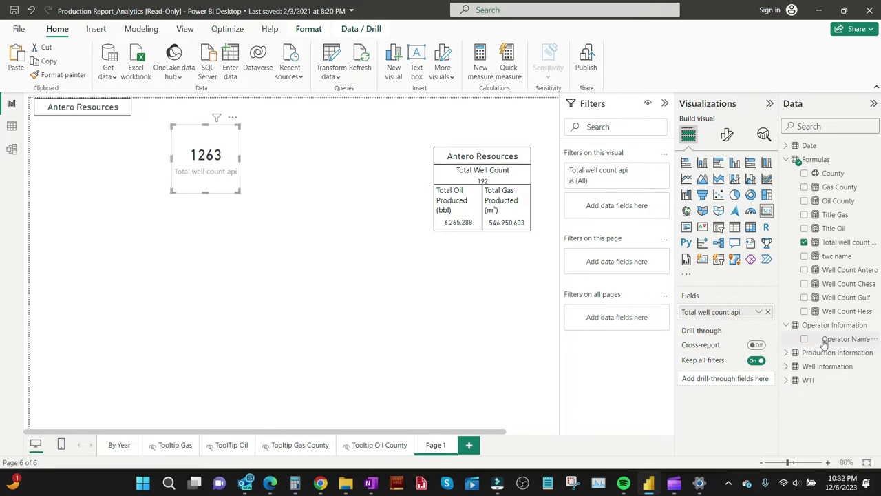
left_click_drag(833, 342, 631, 209)
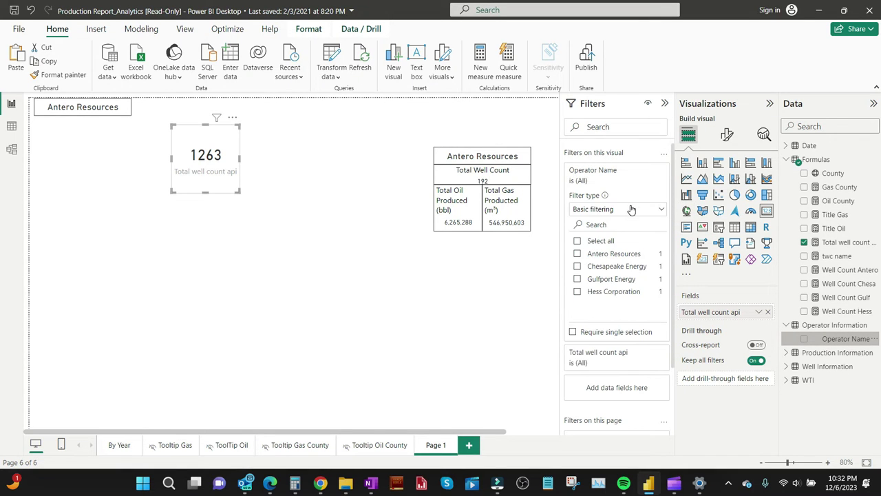
left_click(577, 254)
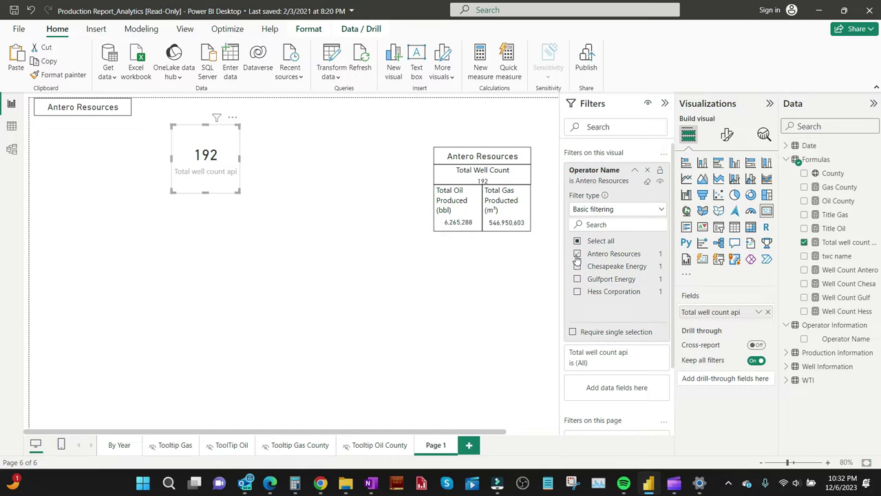
left_click(635, 173)
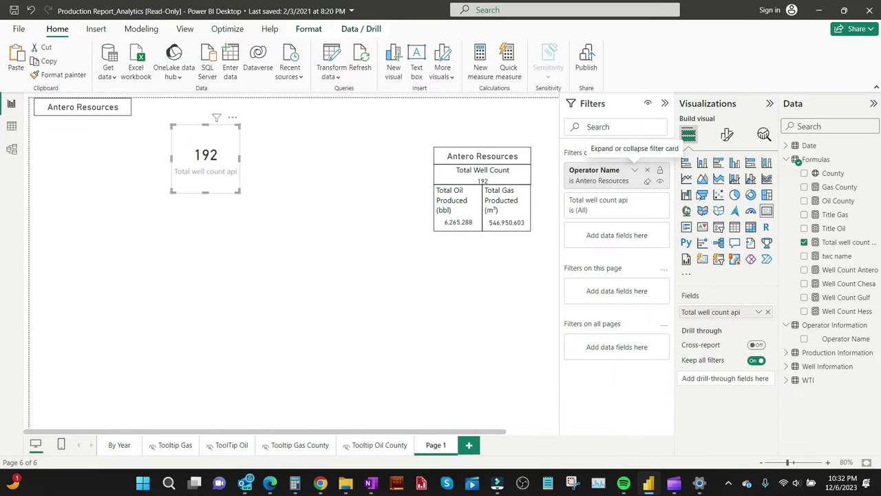
Turn off the well count card's category label and set its callout value font size to 16.
left_click(726, 136)
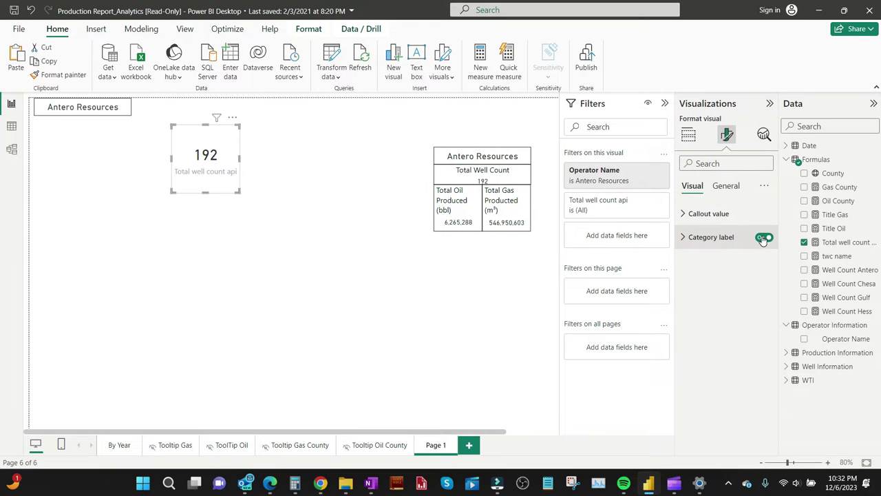
left_click(763, 238)
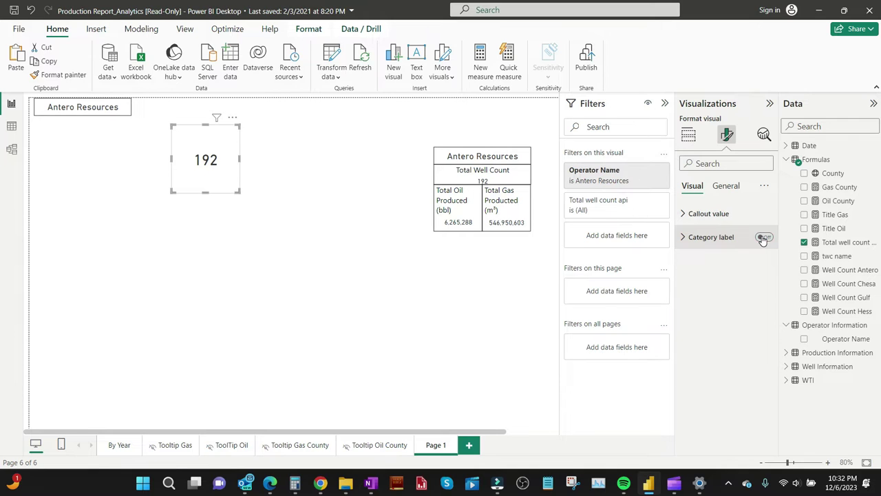
left_click(682, 214)
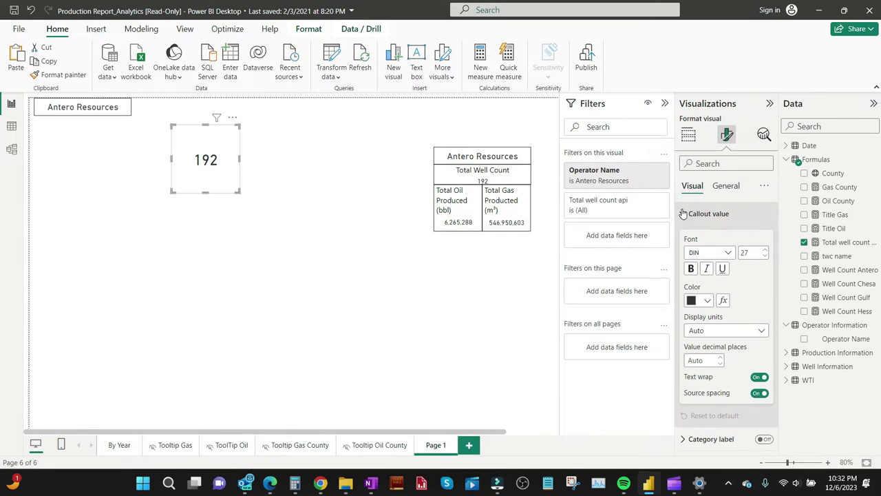
right_click(741, 256)
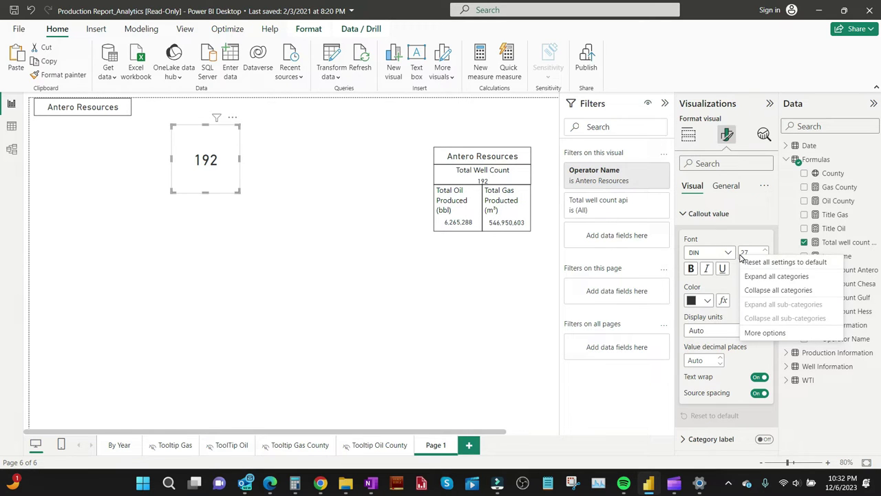
left_click(750, 252)
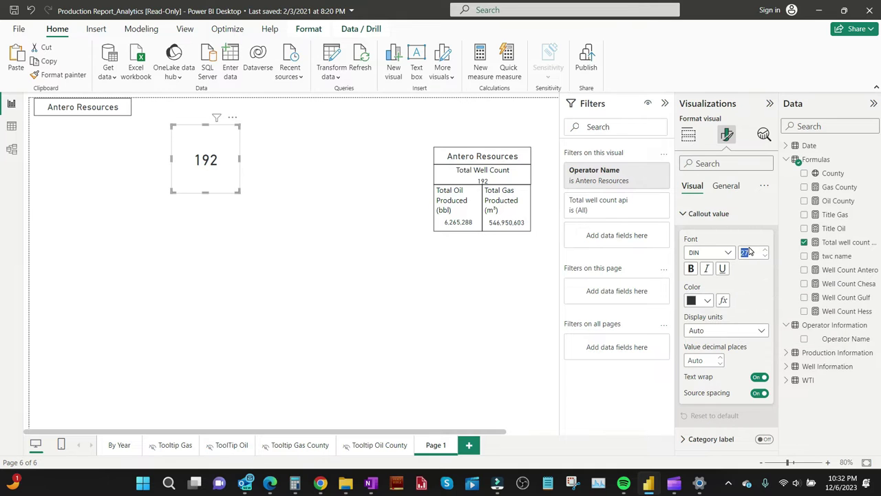
type("16")
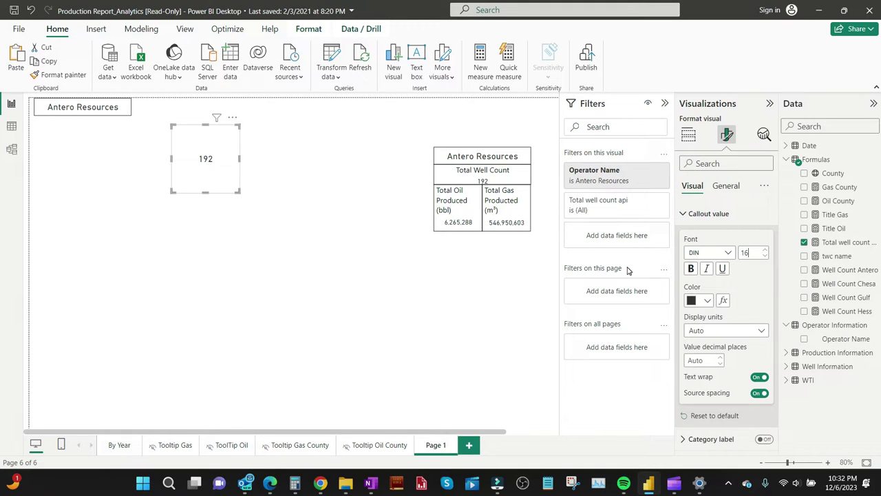
left_click(689, 213)
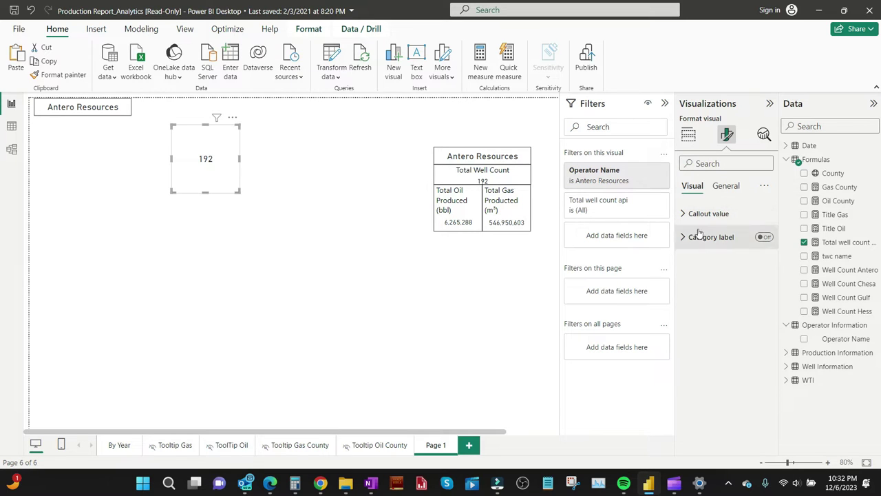
Turn on the well count card's title and set its text to "Total Well Count".
left_click(724, 187)
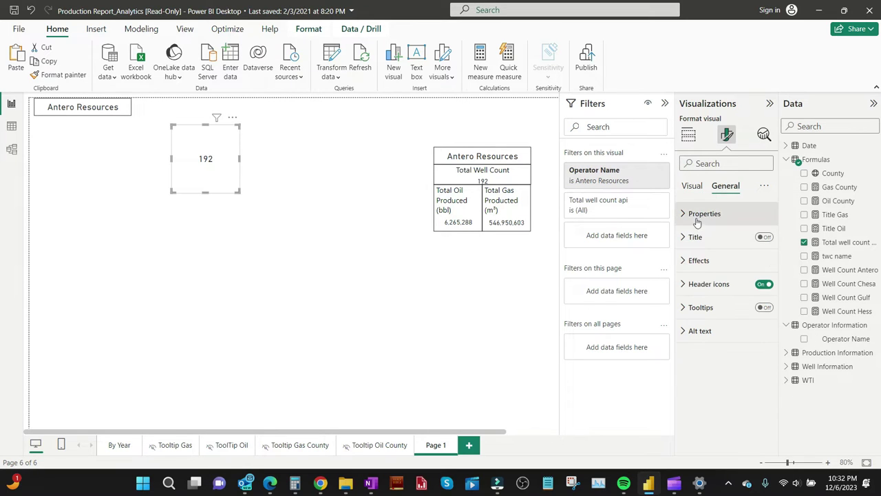
left_click(764, 238)
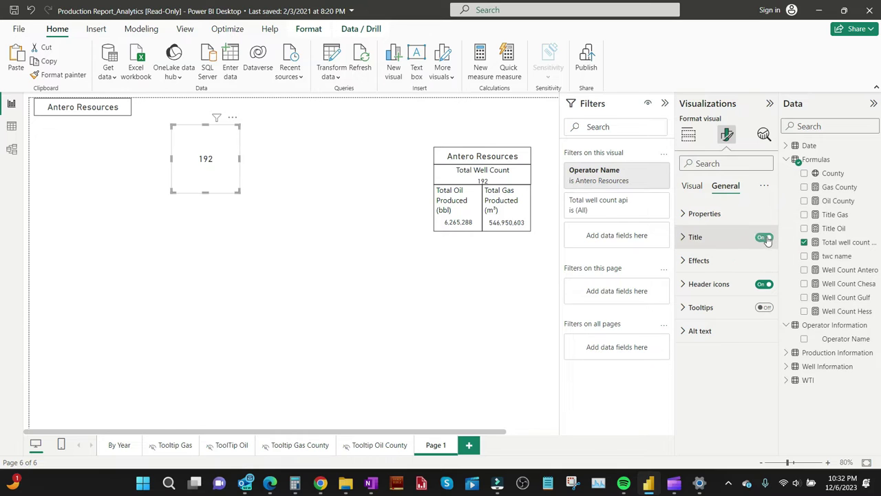
left_click(684, 239)
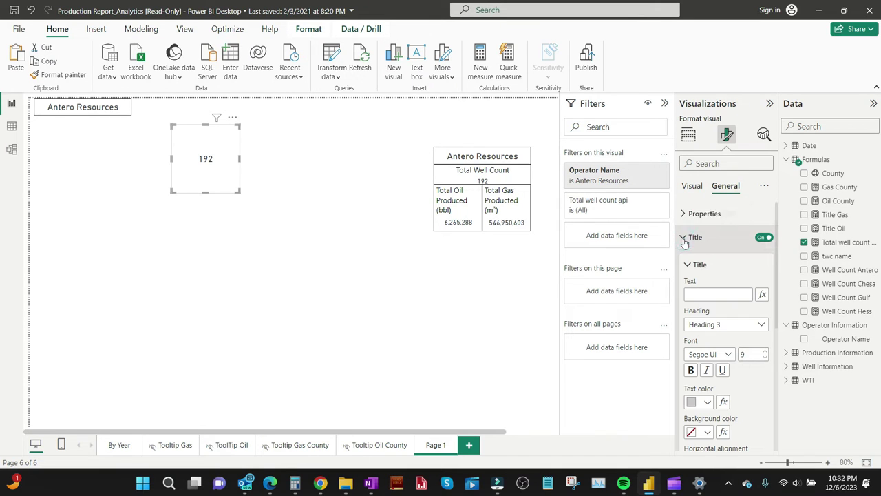
left_click(708, 293)
type("Tp")
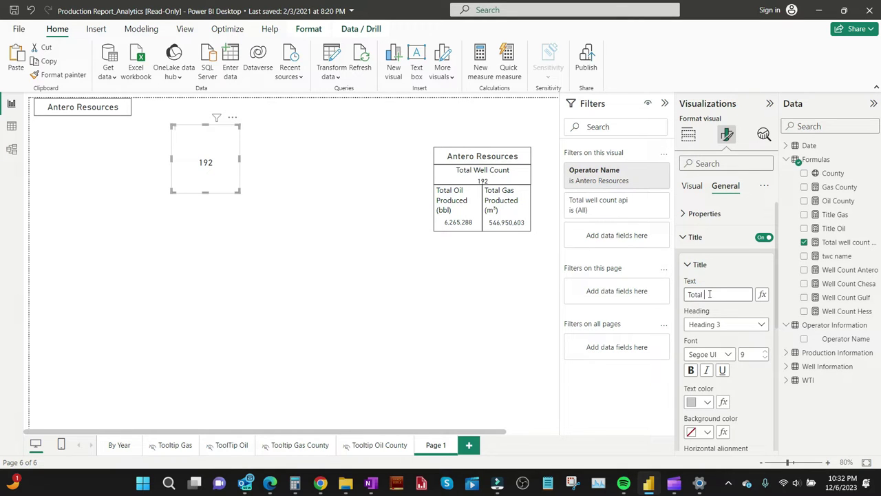
type("tal Well Count")
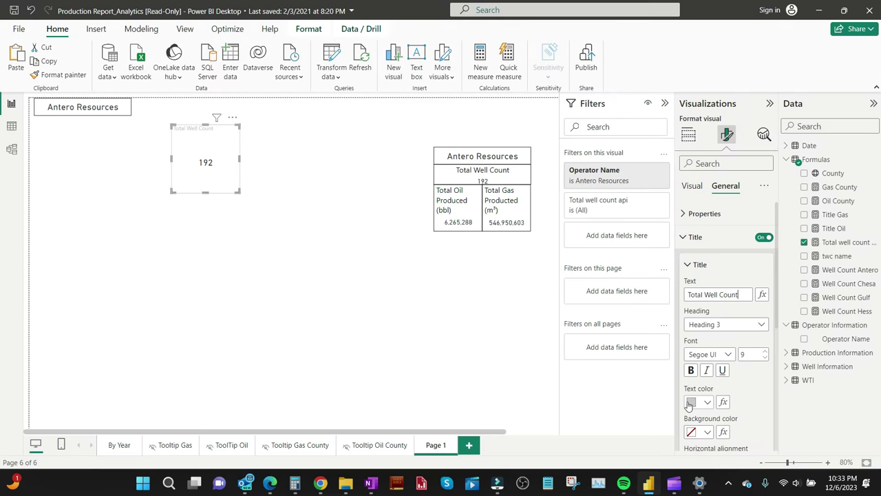
Format the Total Well Count title with black text, font size 12 and centered horizontal alignment.
left_click(707, 403)
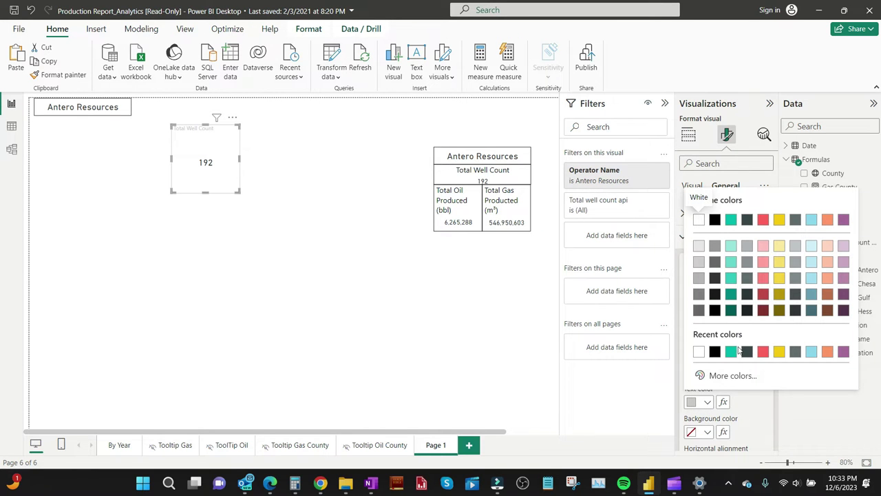
left_click(714, 353)
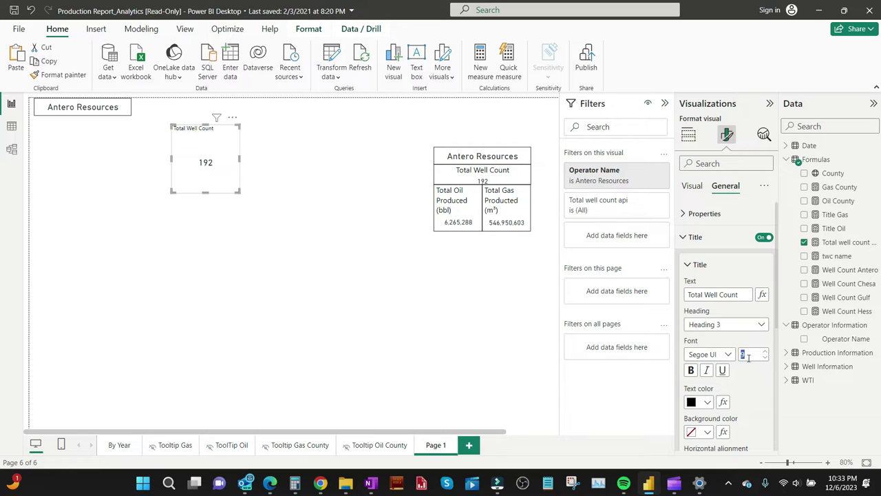
type("16")
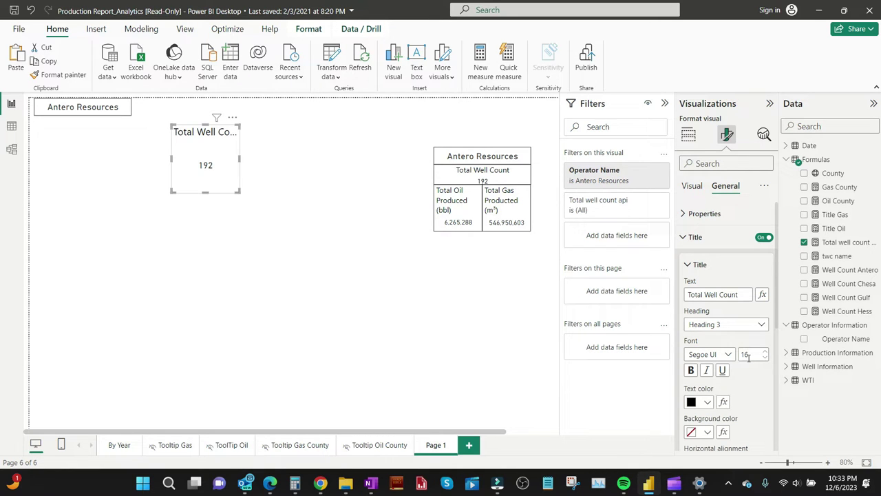
key("BackSpace")
key("BackSpace")
type("12")
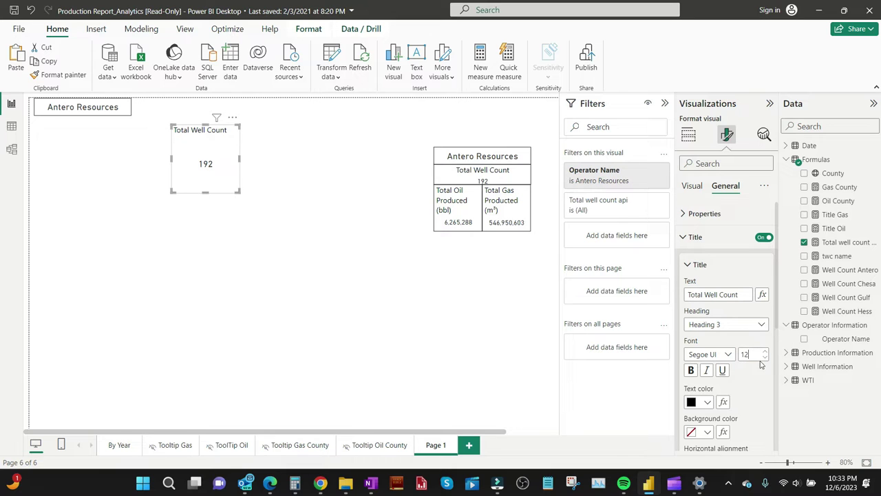
scroll(754, 389, "down", 2)
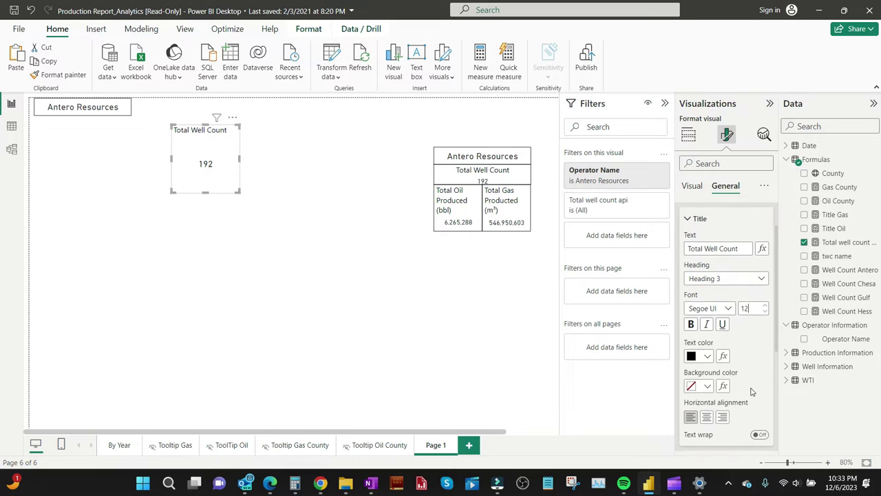
left_click(708, 411)
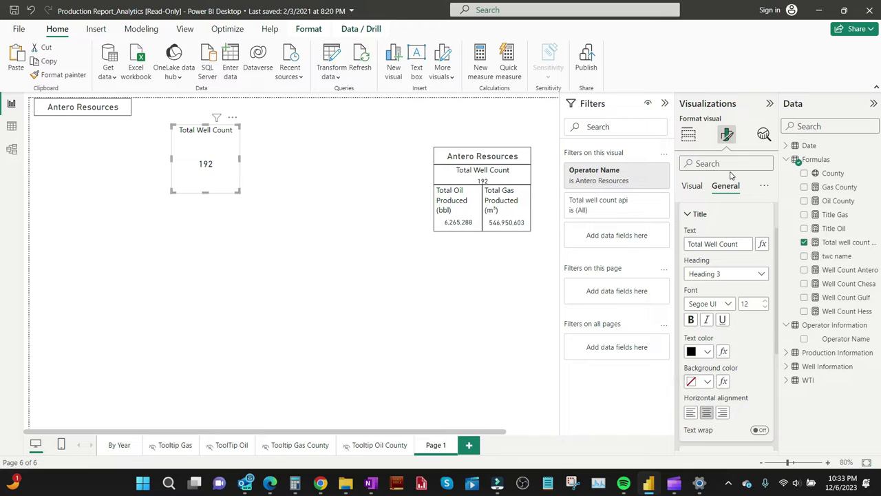
scroll(729, 238, "up", 2)
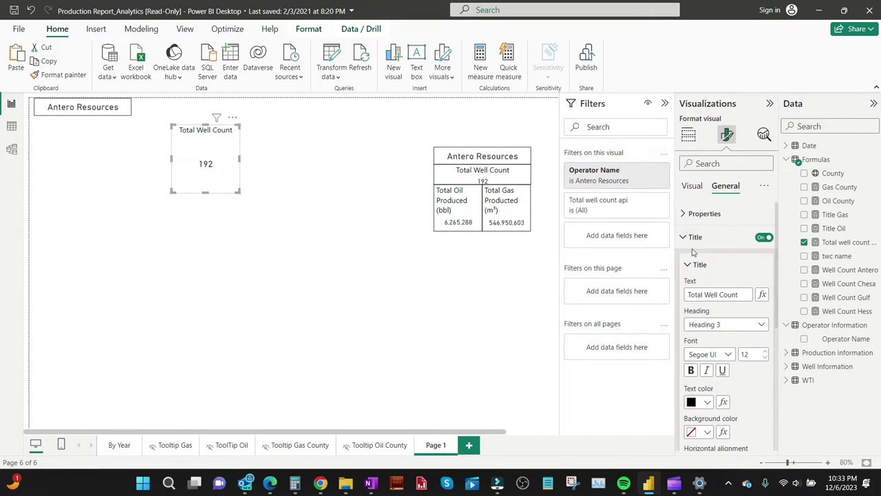
left_click(687, 243)
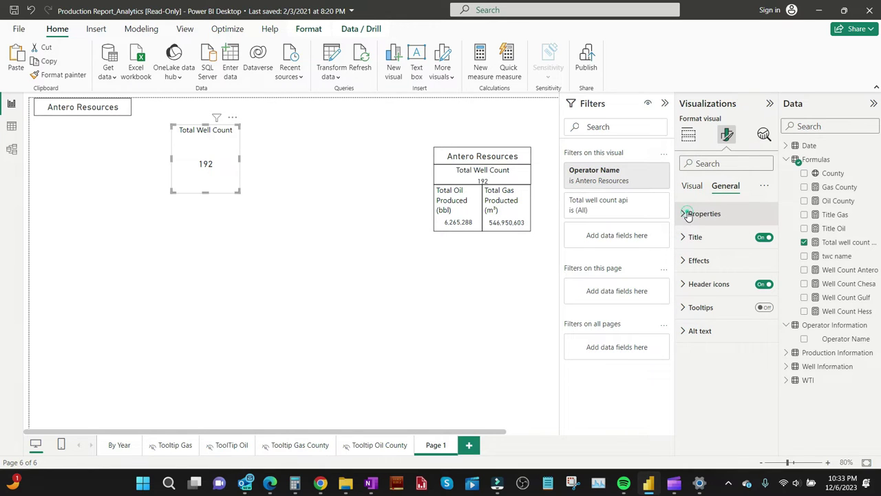
Set the Total Well Count card's size to height 45 and width 212.
left_click(687, 215)
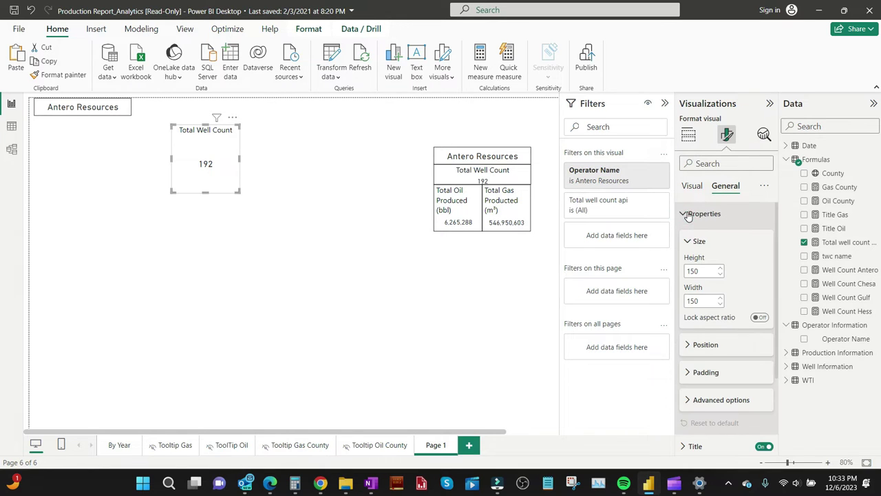
double_click(701, 270)
type("45")
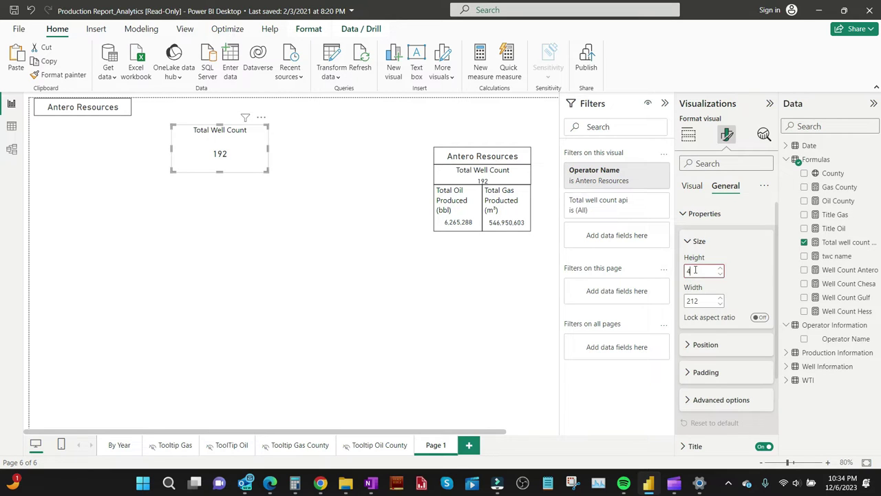
left_click(254, 260)
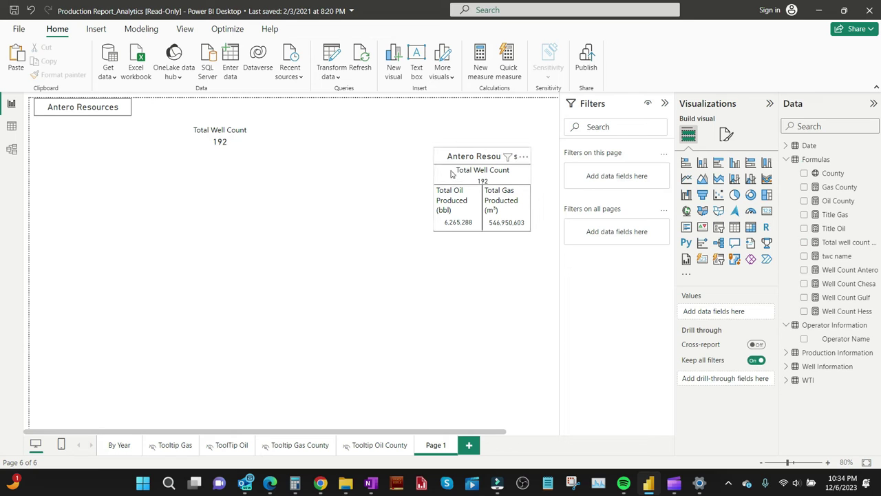
Move the Total Well Count card directly beneath the Antero Resources card and align both with the page's left edge.
left_click_drag(240, 144, 86, 135)
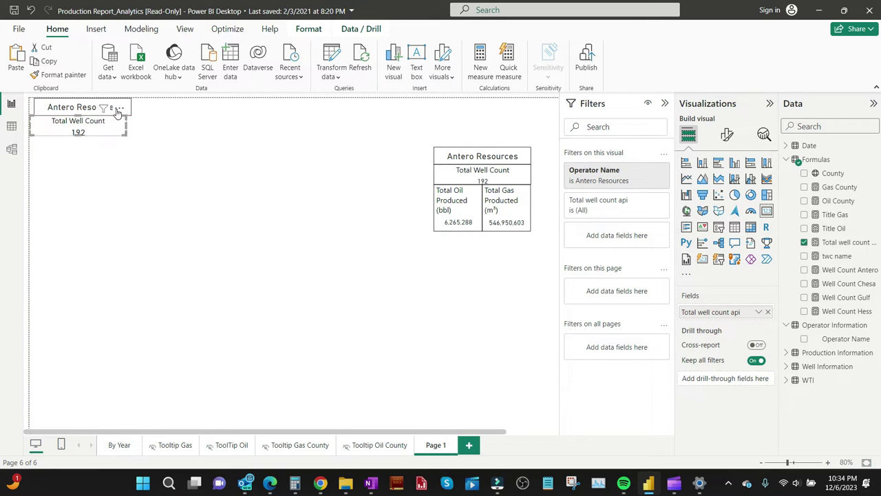
left_click(77, 108)
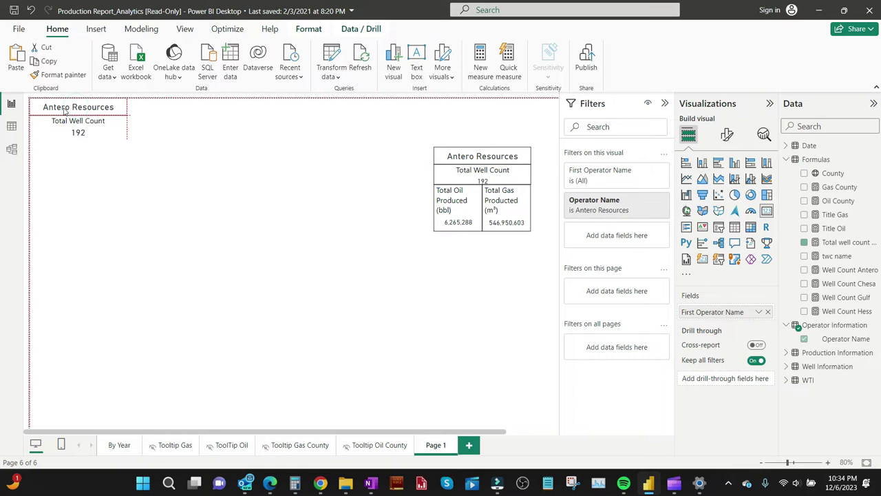
left_click(116, 170)
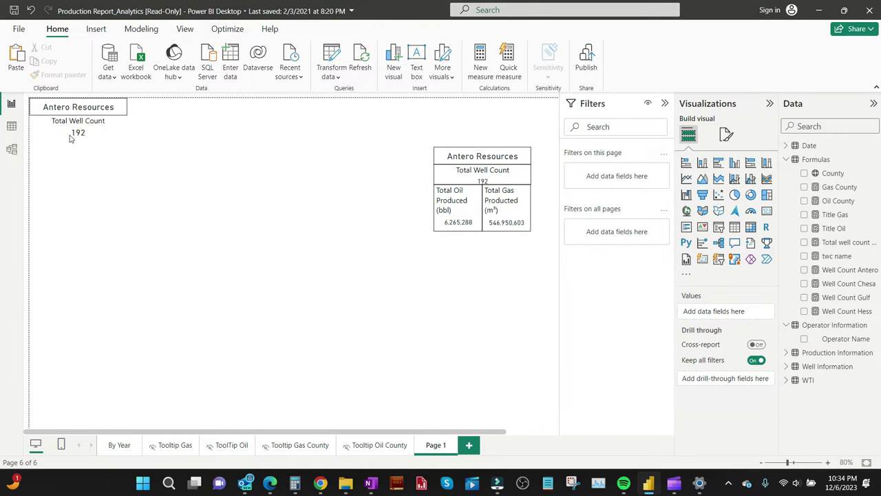
Turn on the visual border for the Total Well Count card beneath the Antero Resources card.
left_click(65, 128)
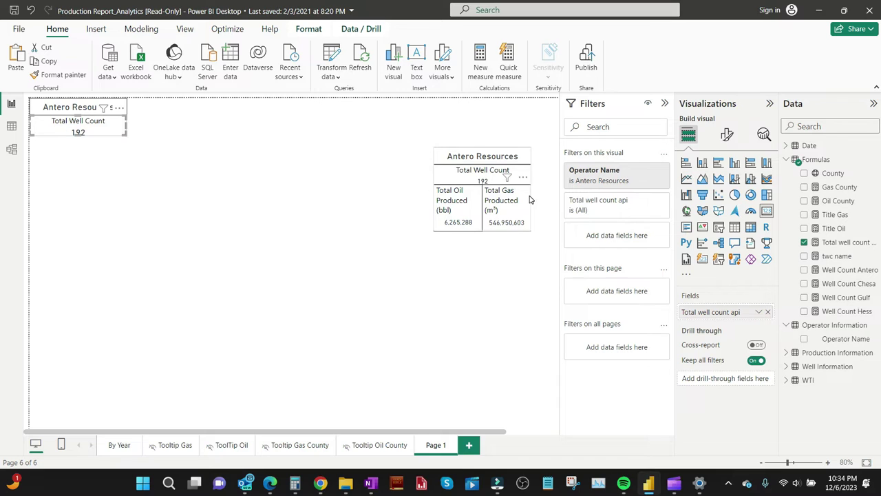
left_click(725, 136)
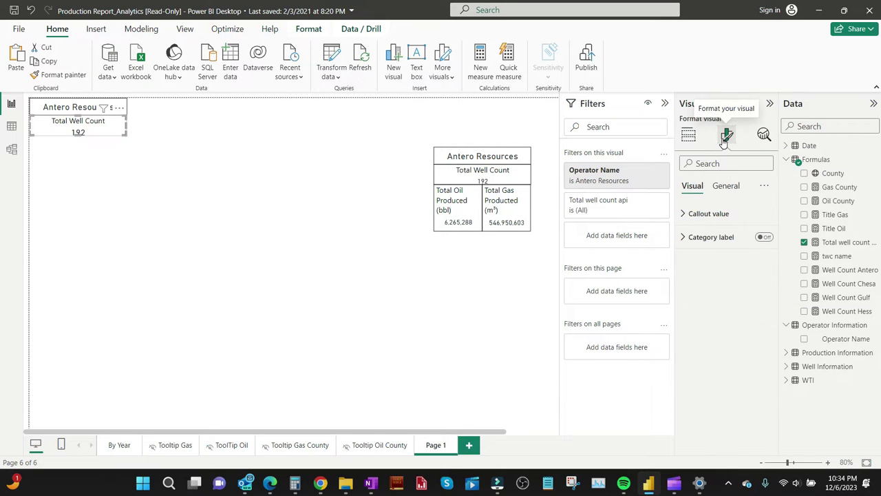
left_click(721, 190)
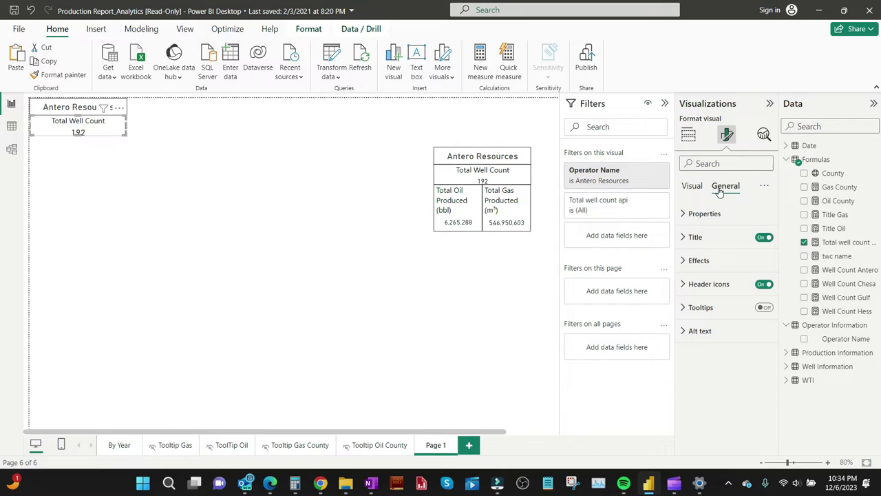
left_click(683, 263)
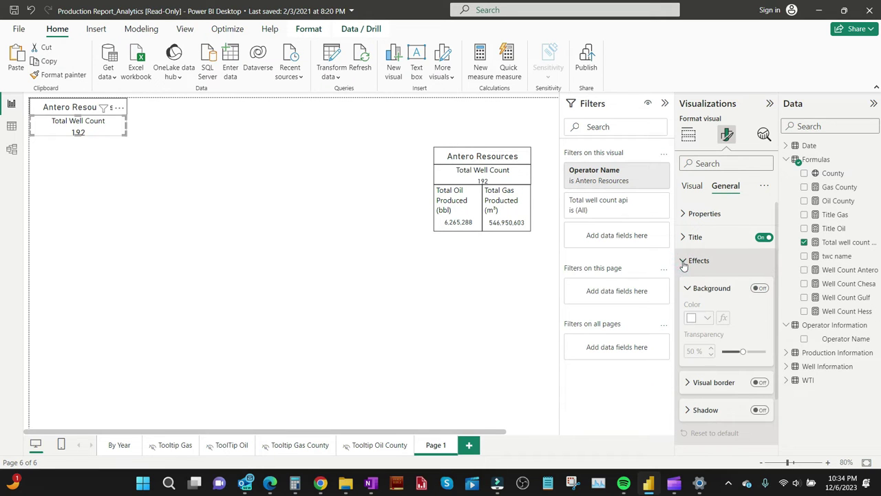
left_click(759, 383)
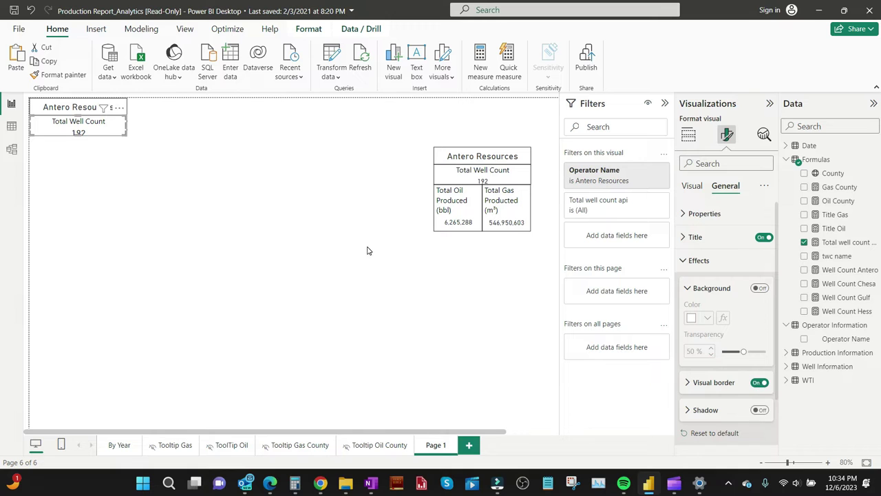
left_click(251, 175)
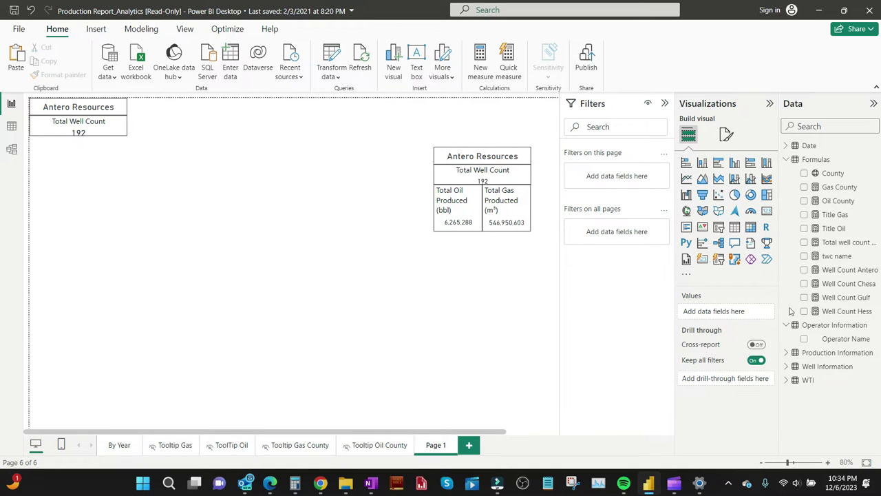
Create a new card visual from the Title Oil measure and filter its Operator Name to Antero Resources.
left_click(805, 229)
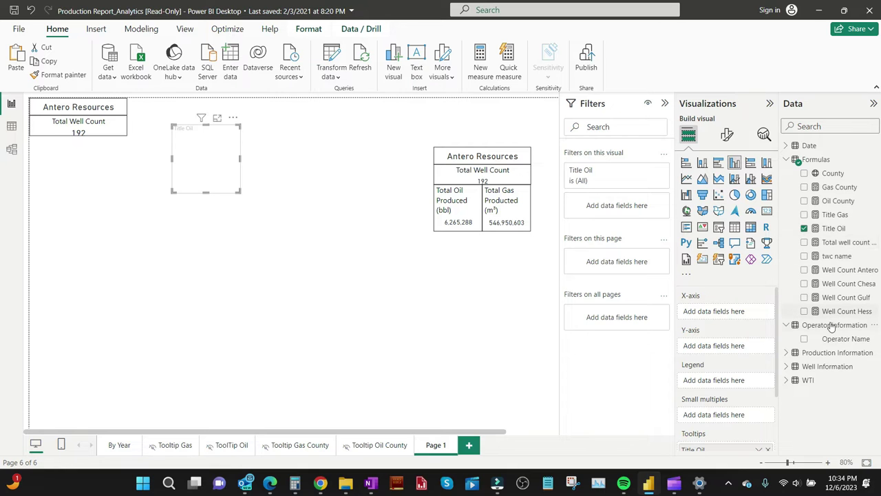
left_click_drag(828, 337, 609, 205)
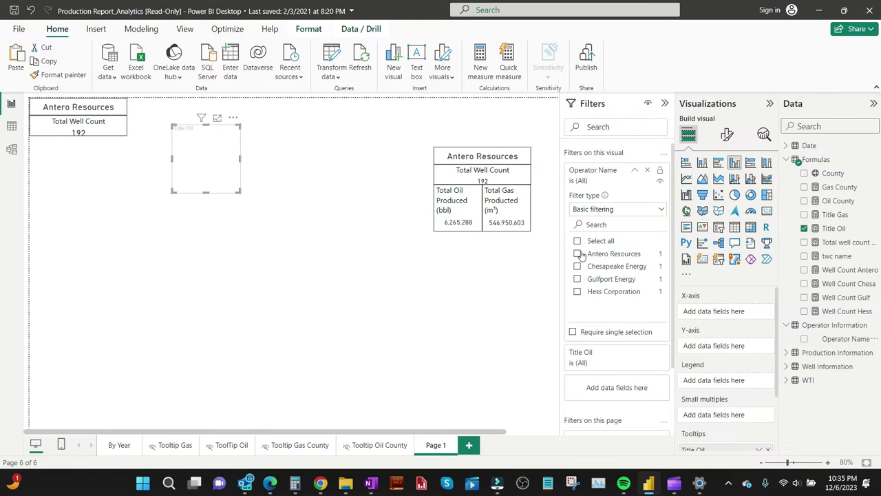
left_click(578, 258)
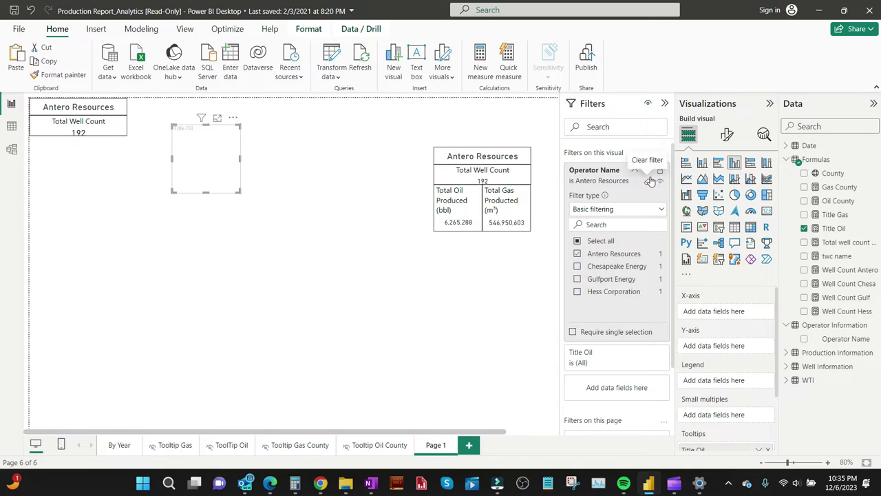
left_click(769, 214)
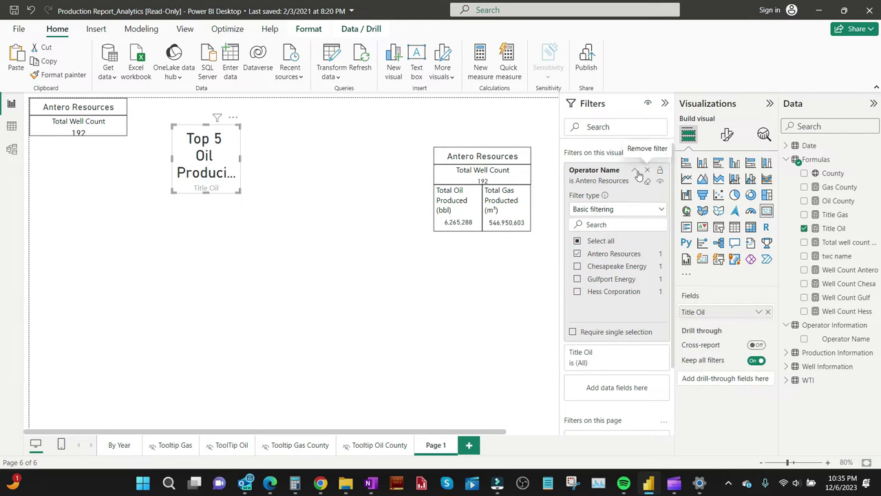
left_click(635, 172)
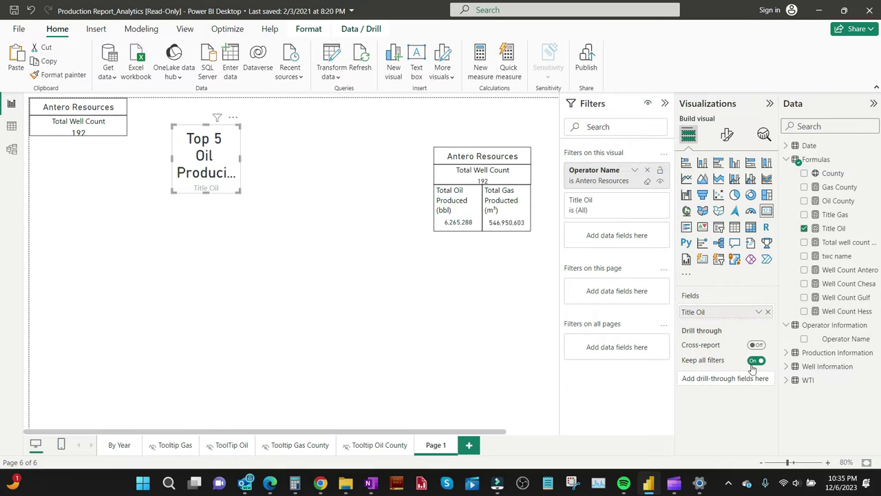
Turn off the new card's category label and set its callout value font size to 12.
left_click(724, 137)
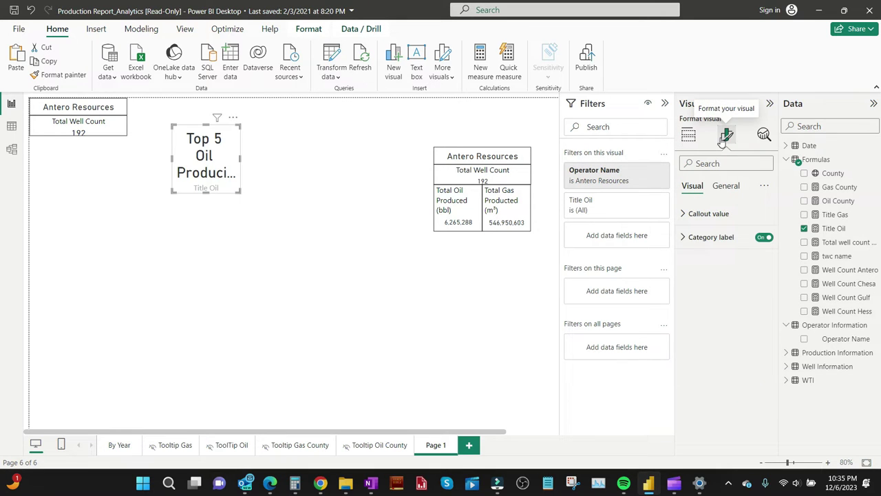
left_click(763, 237)
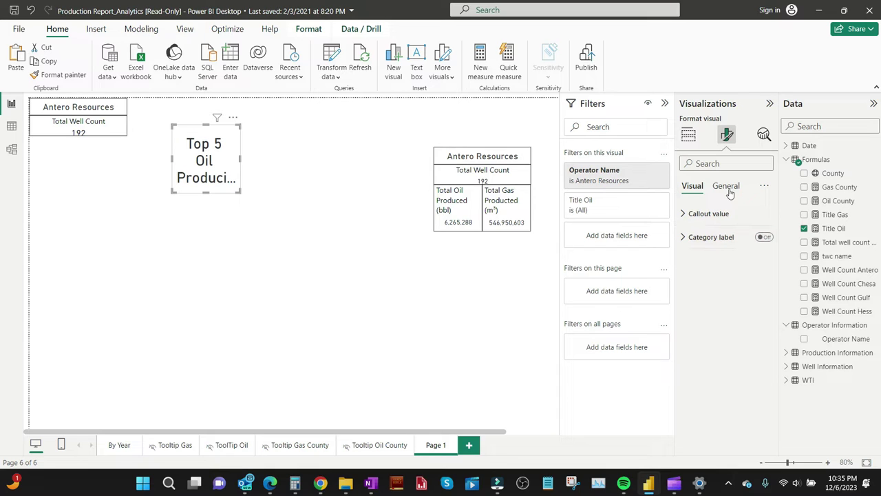
left_click(685, 215)
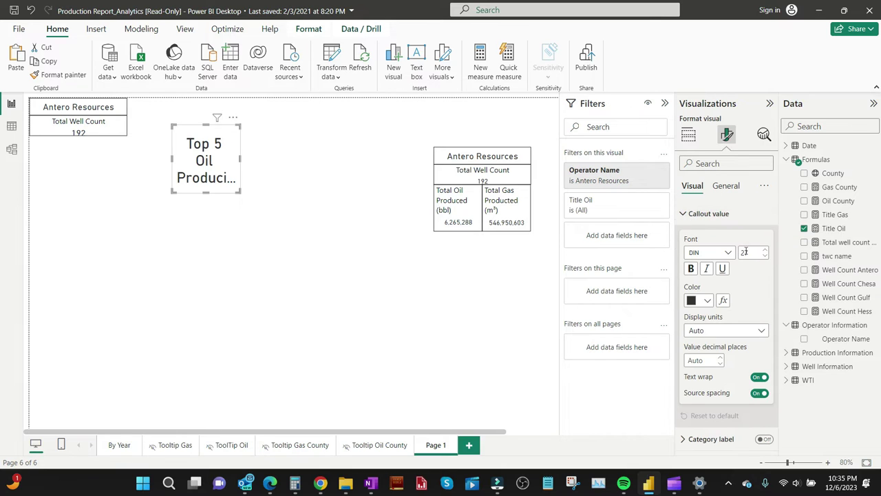
type("16")
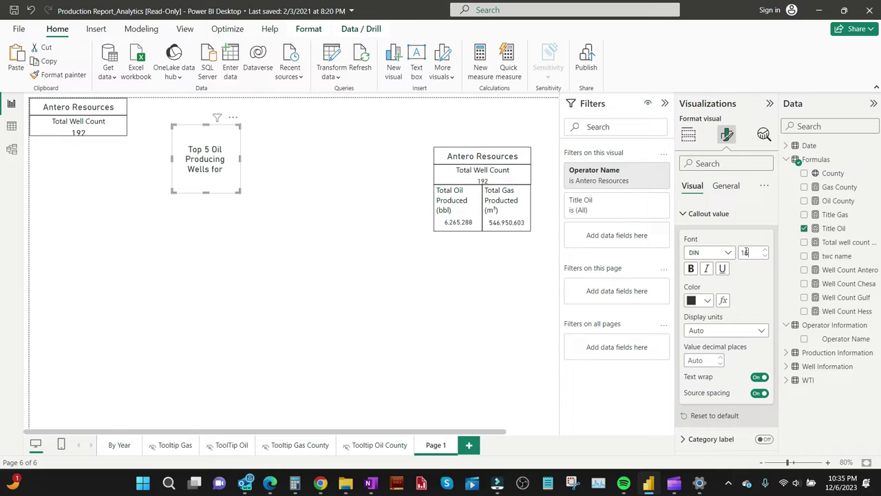
double_click(746, 252)
key("BackSpace")
type("12")
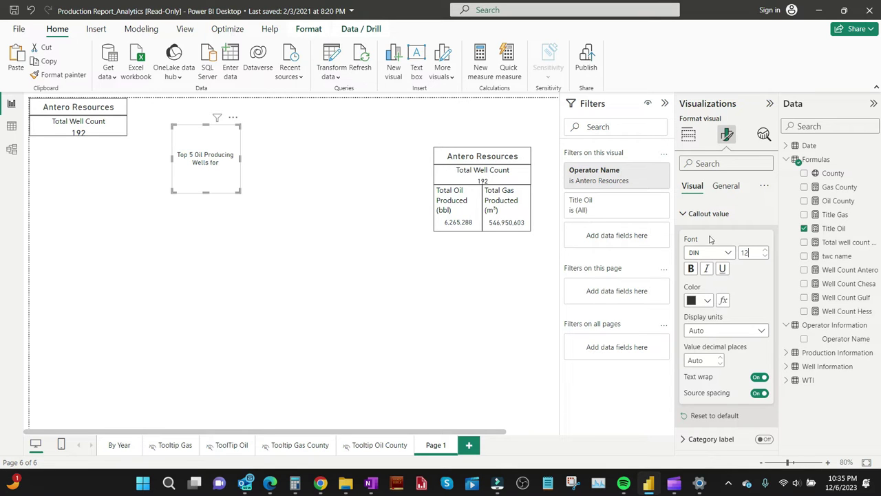
Replace the card's Title Oil field with Oil from the Production Information table, summarized as Sum.
left_click(837, 351)
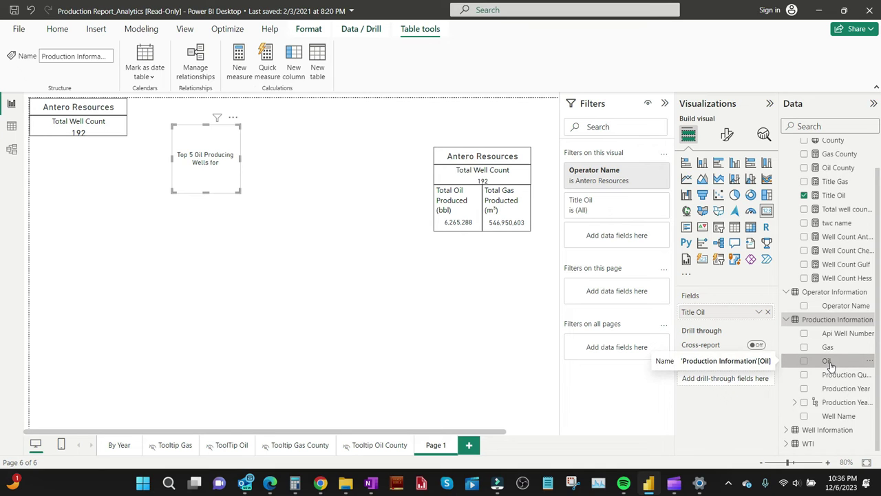
left_click(829, 363)
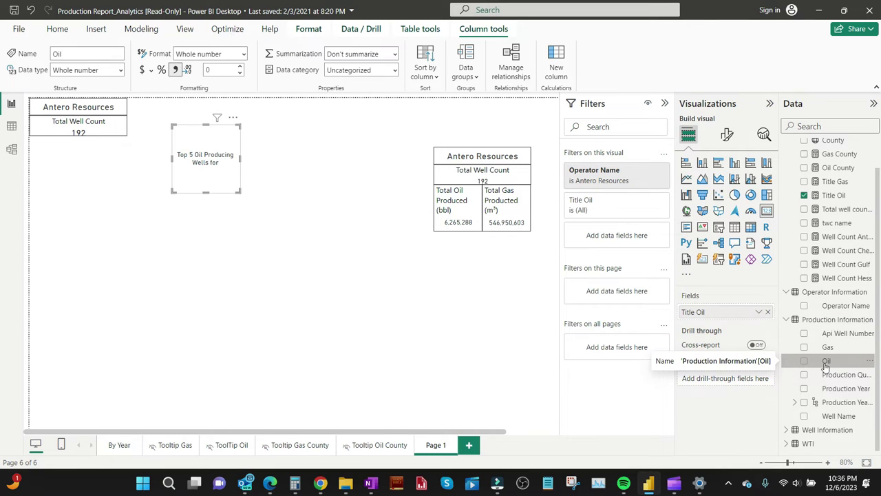
left_click_drag(826, 367, 736, 319)
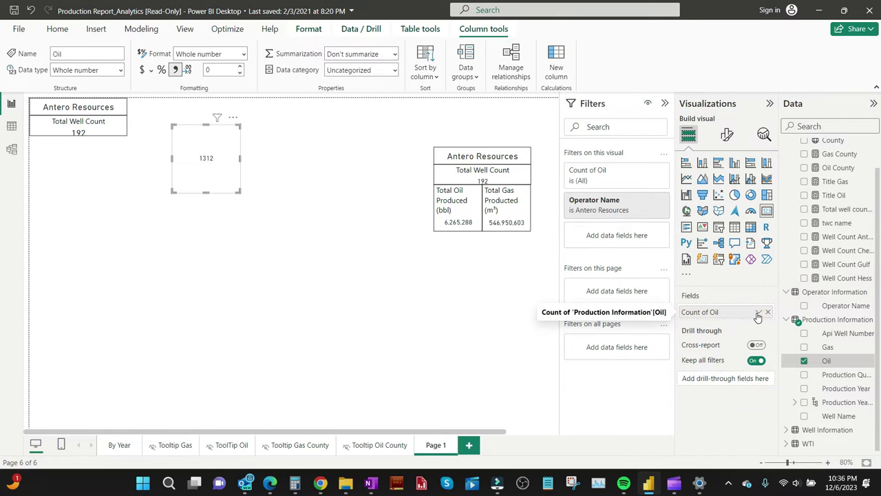
left_click(757, 313)
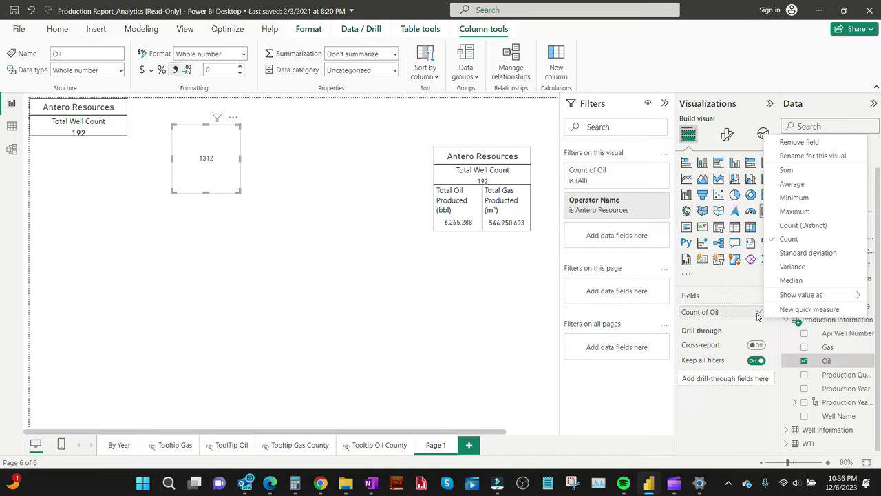
left_click(803, 172)
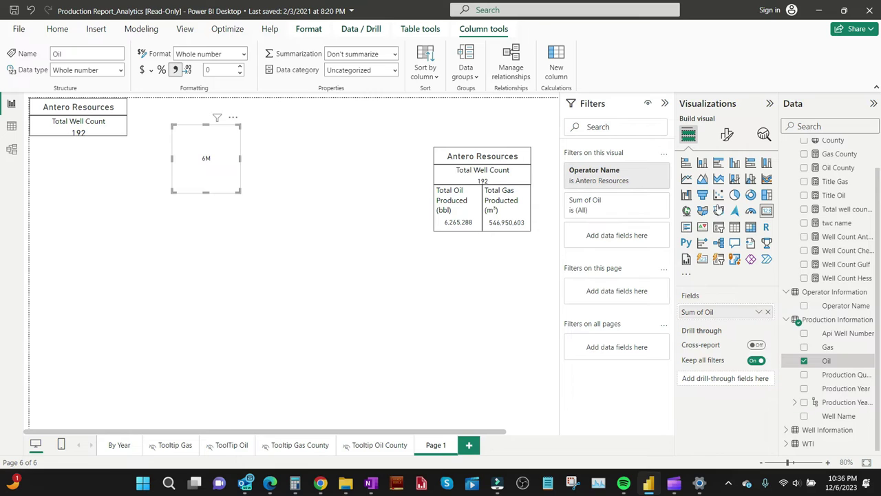
Set the oil card's callout value display units to None.
left_click(727, 134)
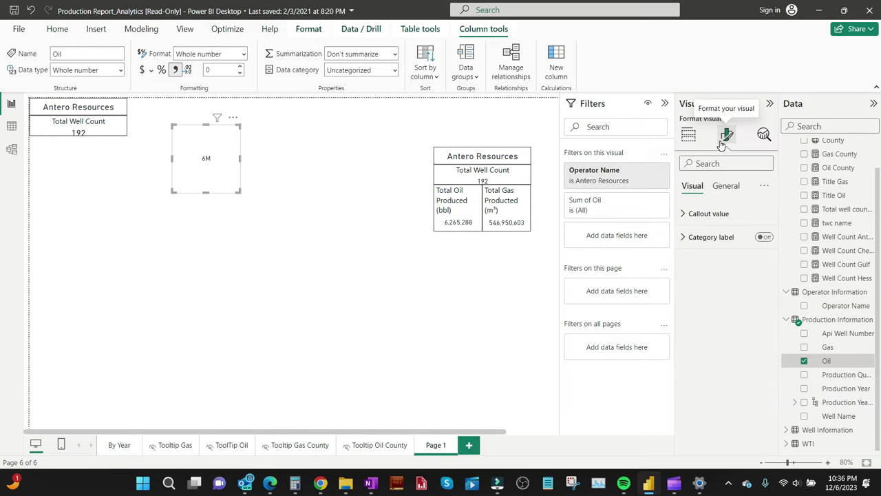
left_click(683, 214)
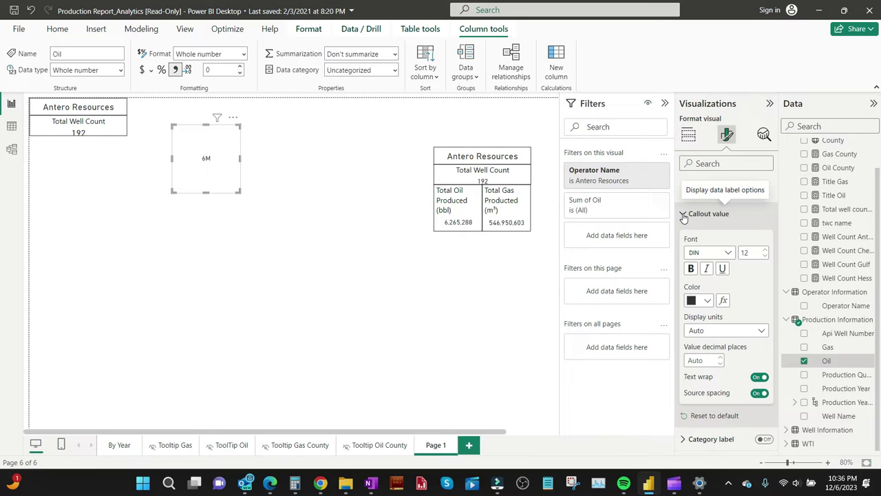
left_click(739, 333)
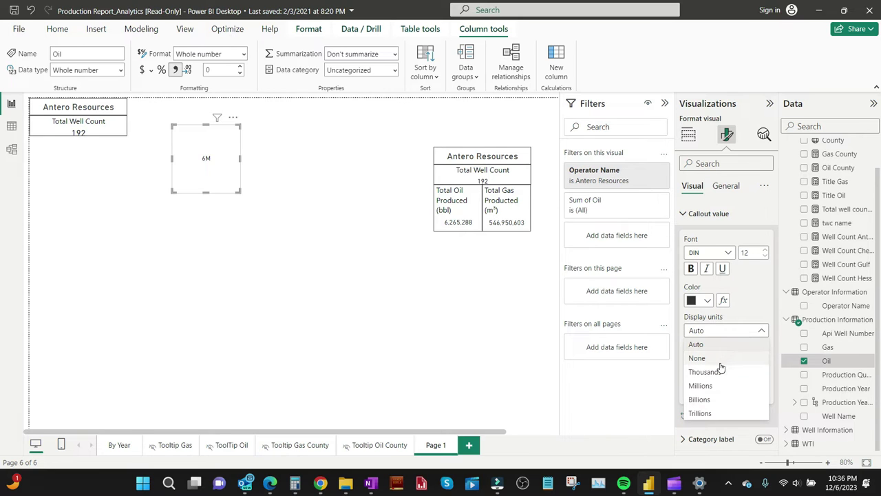
left_click(720, 363)
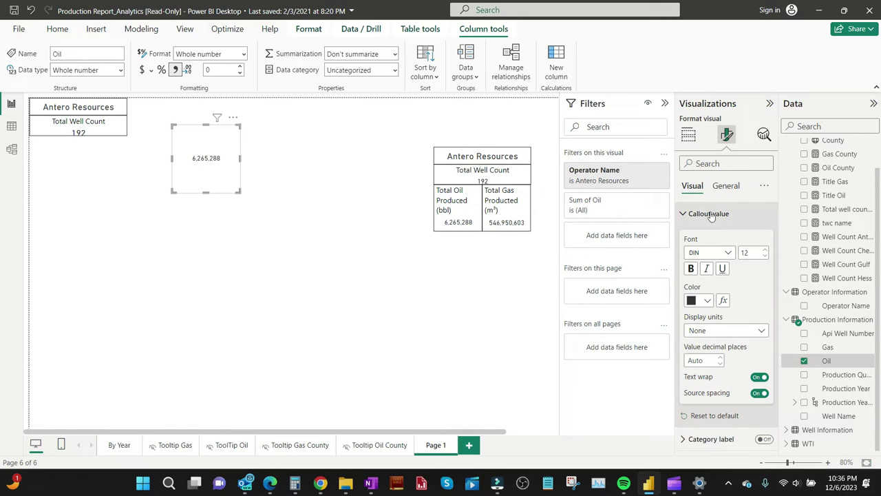
left_click(686, 214)
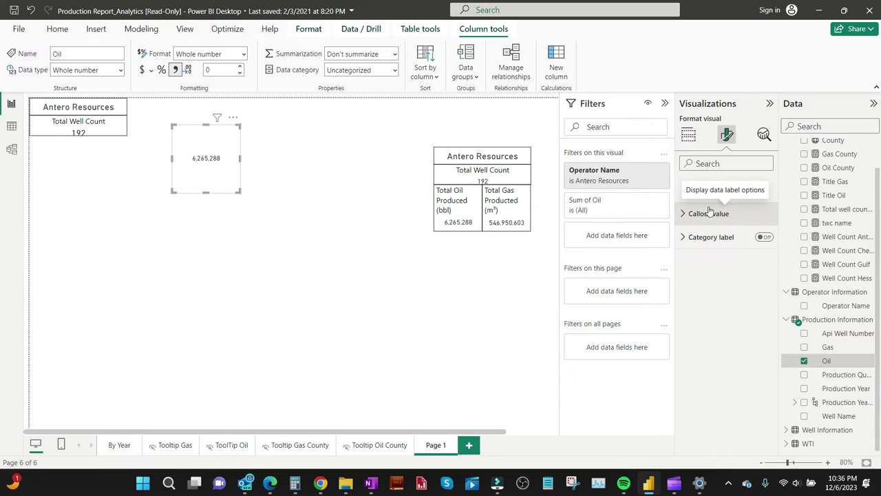
Turn on the oil card's title and set it to "Total Oil Produced (bbl)" with black text and centered horizontal alignment.
left_click(729, 186)
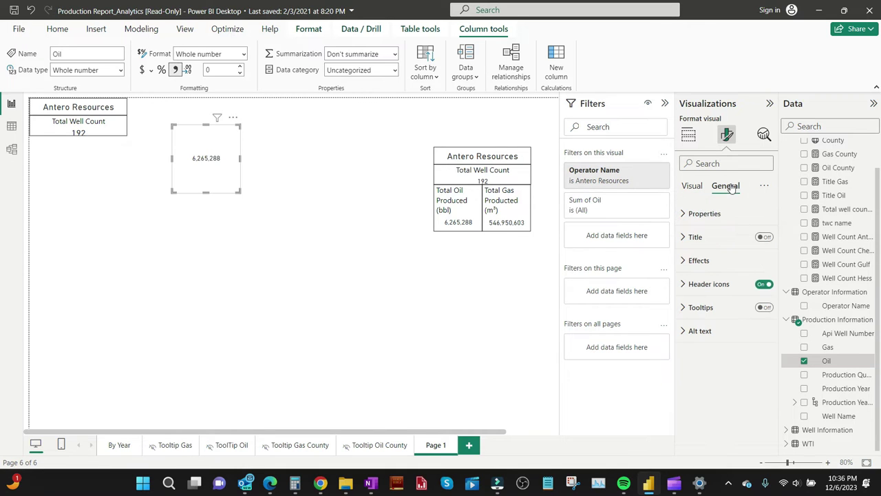
left_click(766, 237)
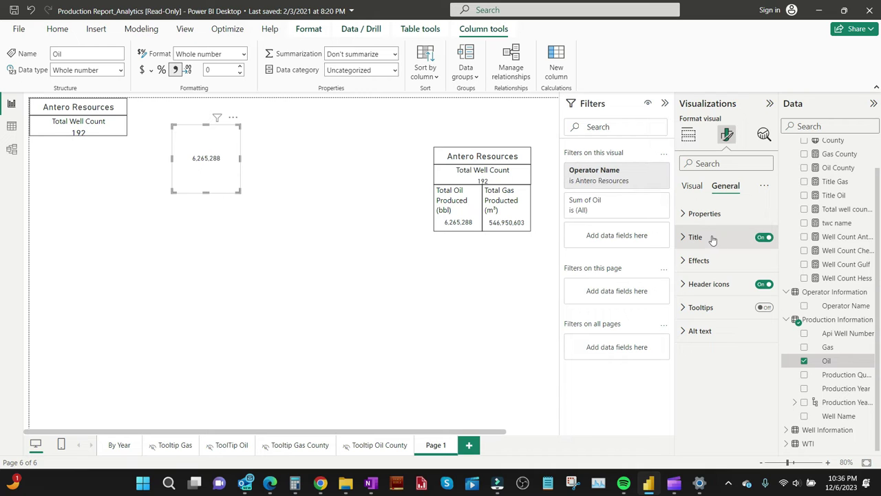
left_click(681, 238)
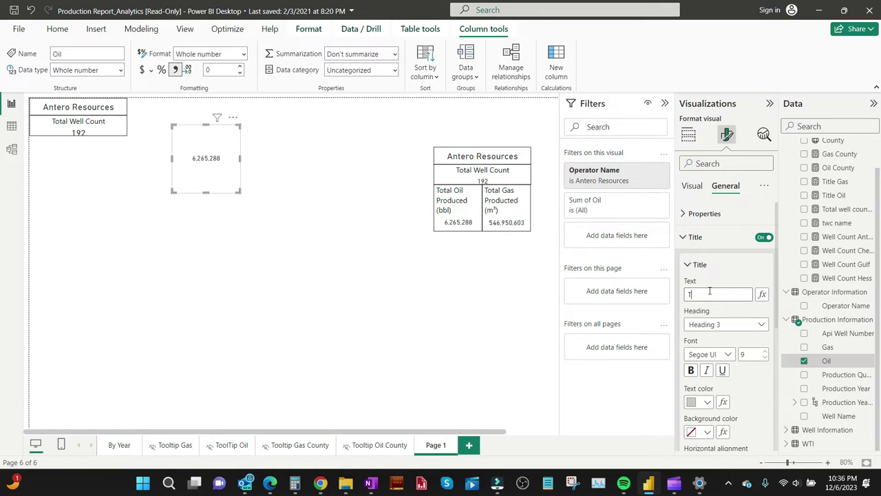
type("otal Oil Pr")
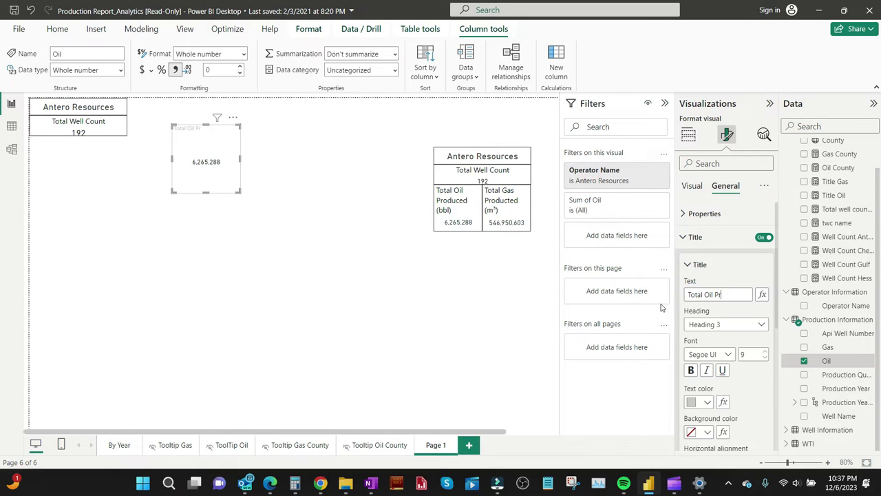
left_click(706, 402)
left_click(699, 351)
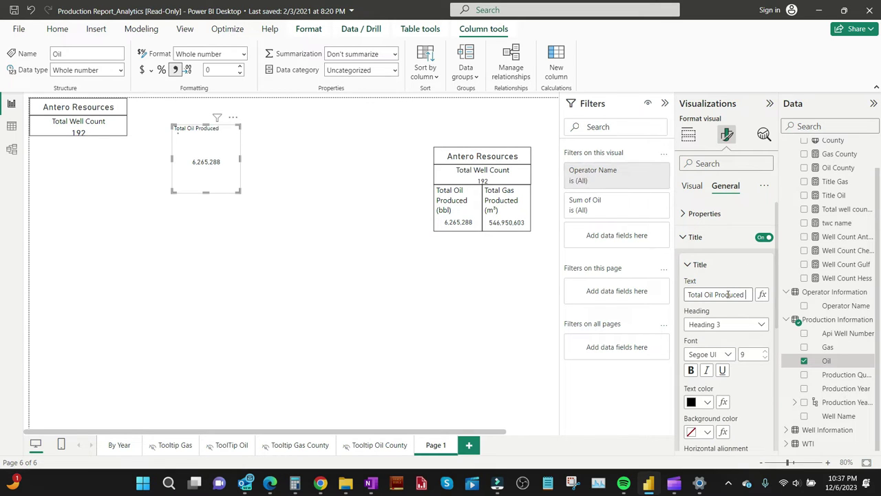
type("bl")
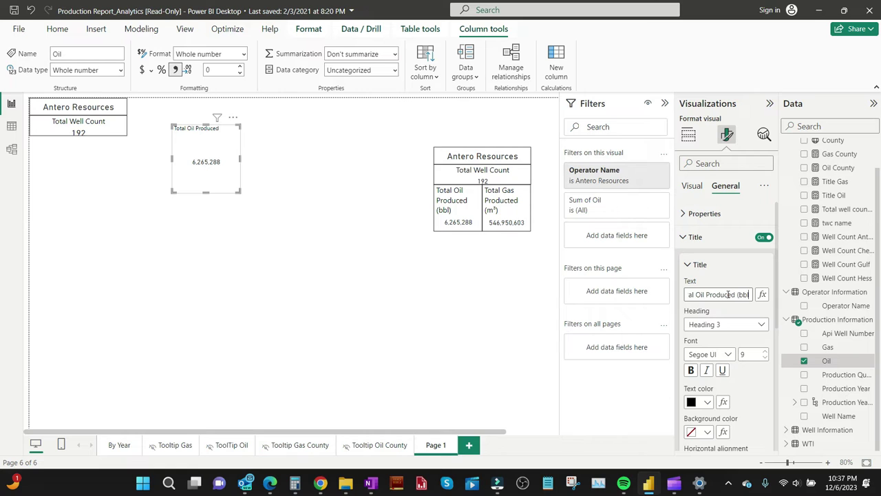
type(")")
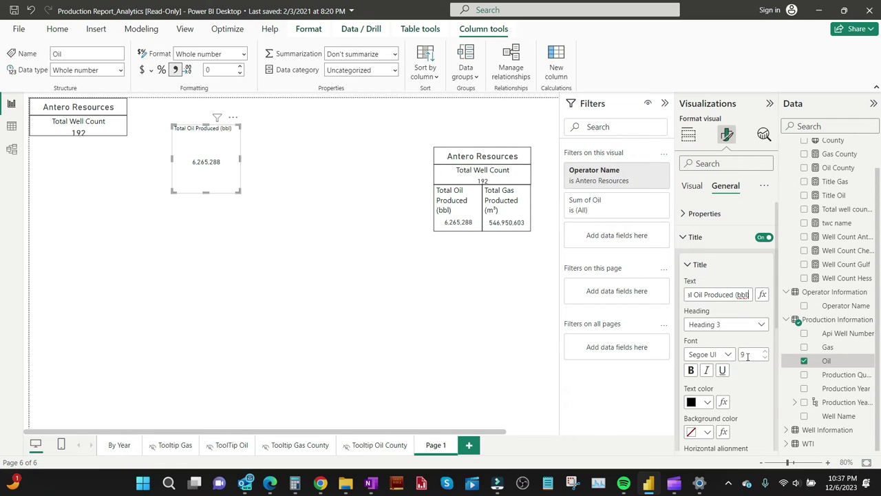
scroll(750, 437, "down", 1)
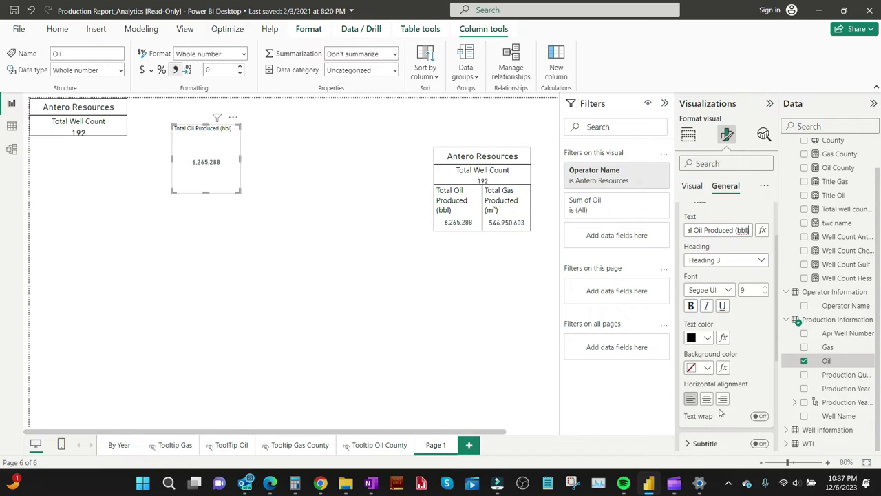
left_click(706, 401)
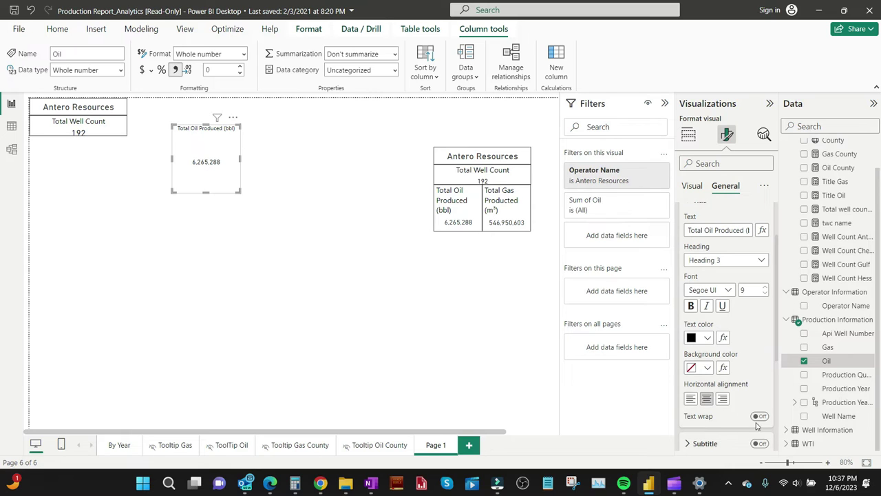
Left-align the oil card's title and turn on its text wrap.
left_click(690, 402)
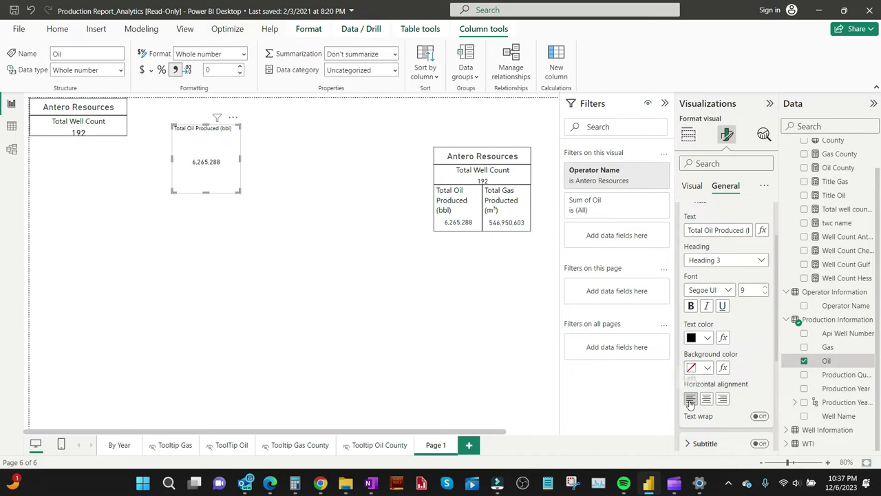
left_click(759, 417)
scroll(726, 217, "up", 1)
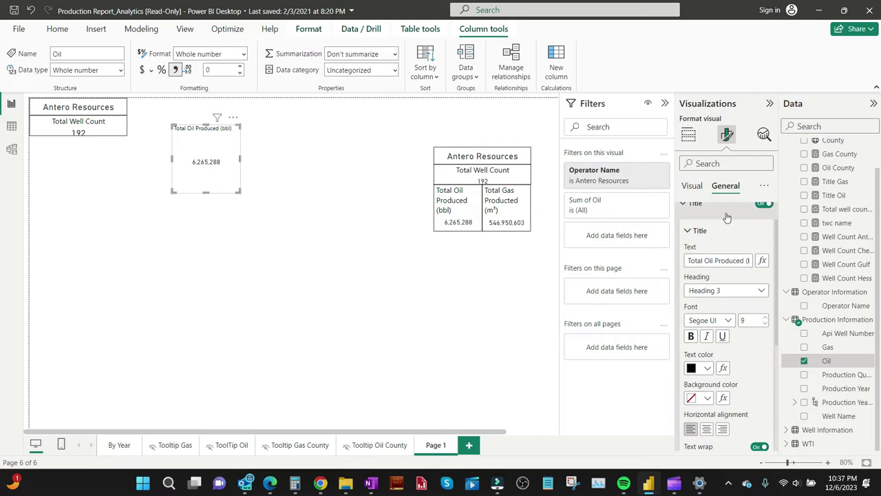
left_click(689, 231)
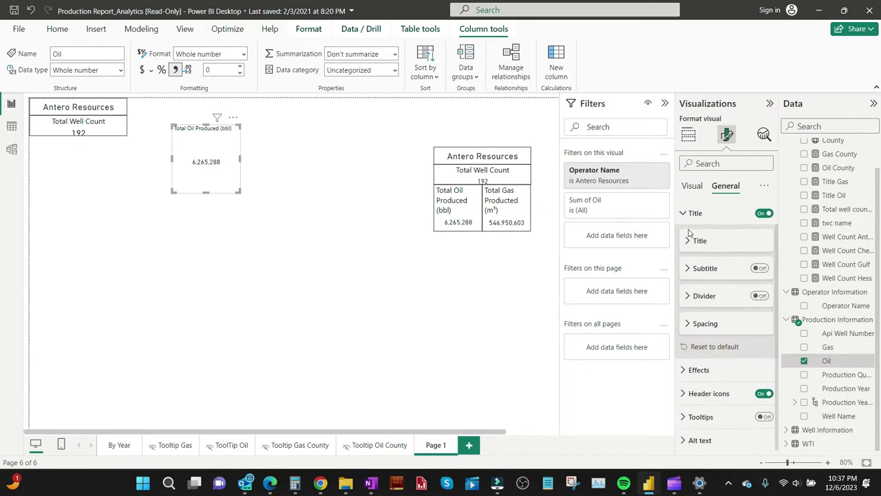
left_click(684, 216)
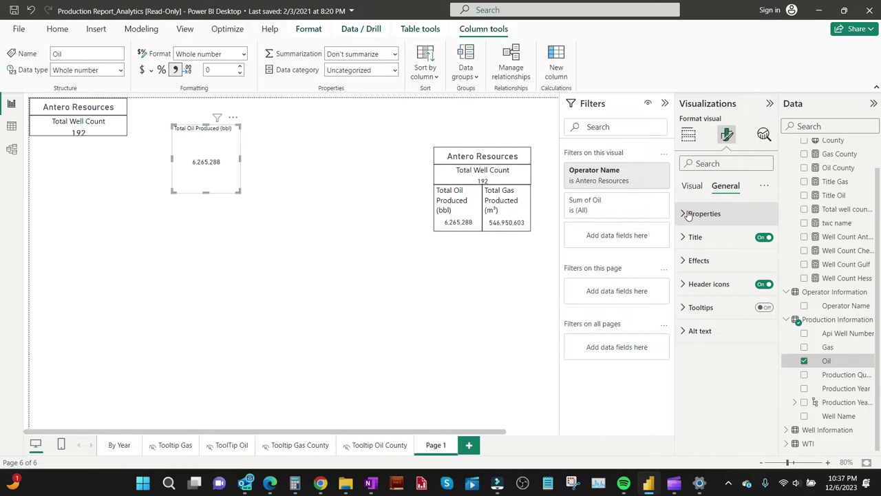
left_click(692, 189)
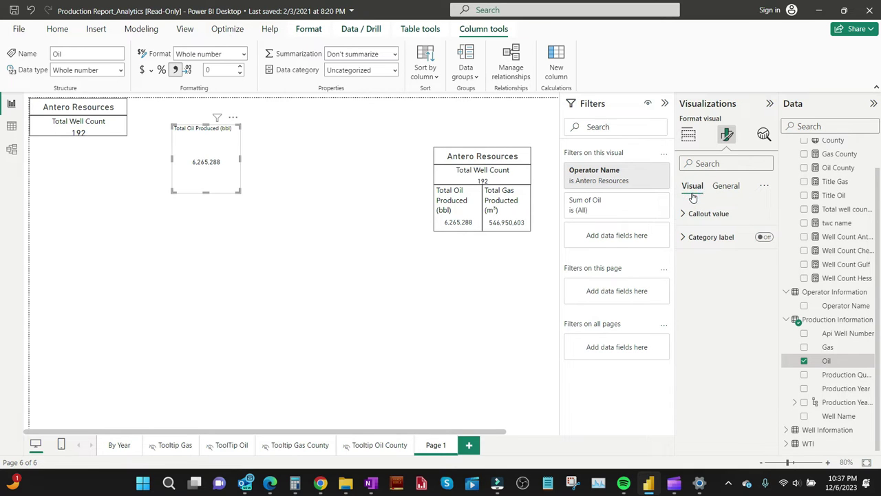
left_click(683, 216)
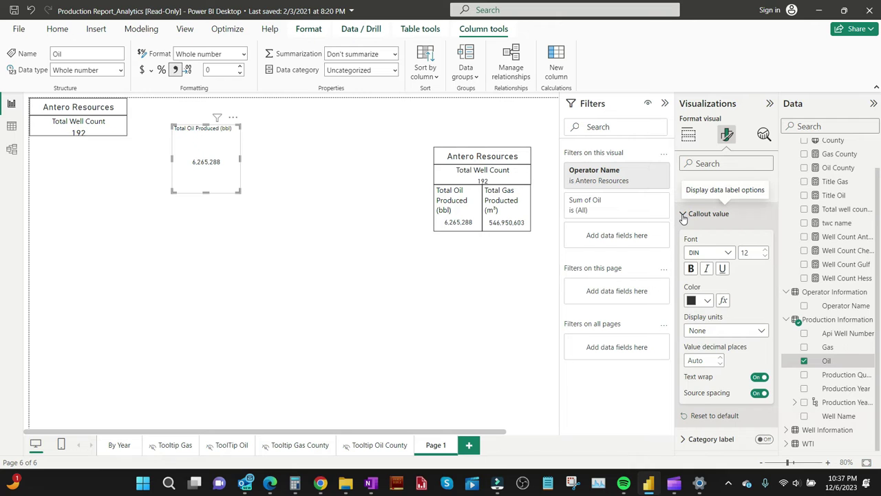
left_click(683, 215)
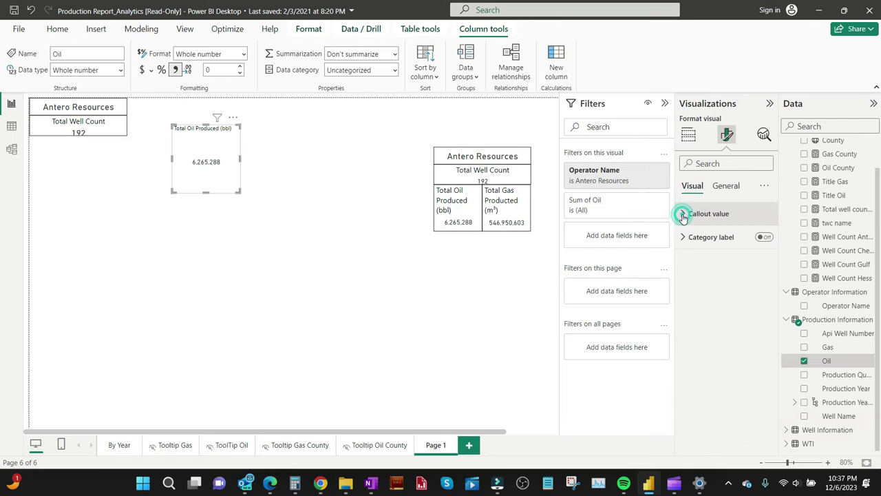
Resize the oil card to a height of 102 and a width of 106, and set its title font size to 12.
left_click(723, 186)
left_click(689, 215)
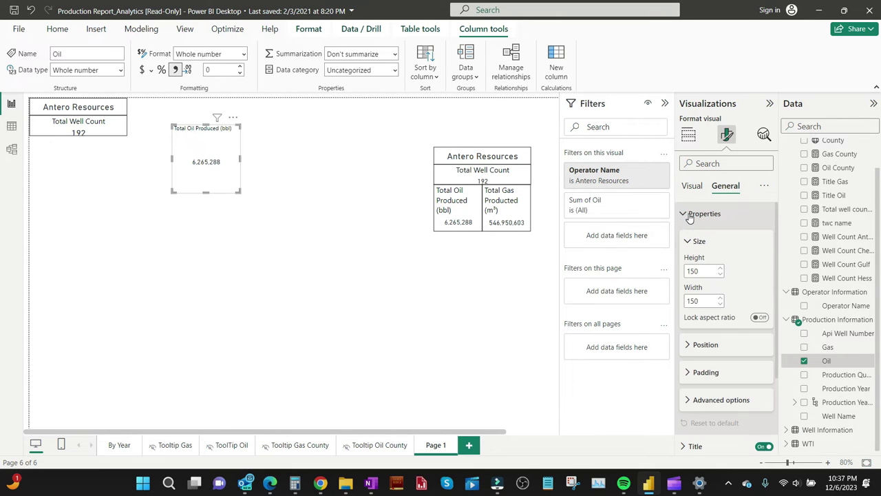
double_click(700, 270)
type("100")
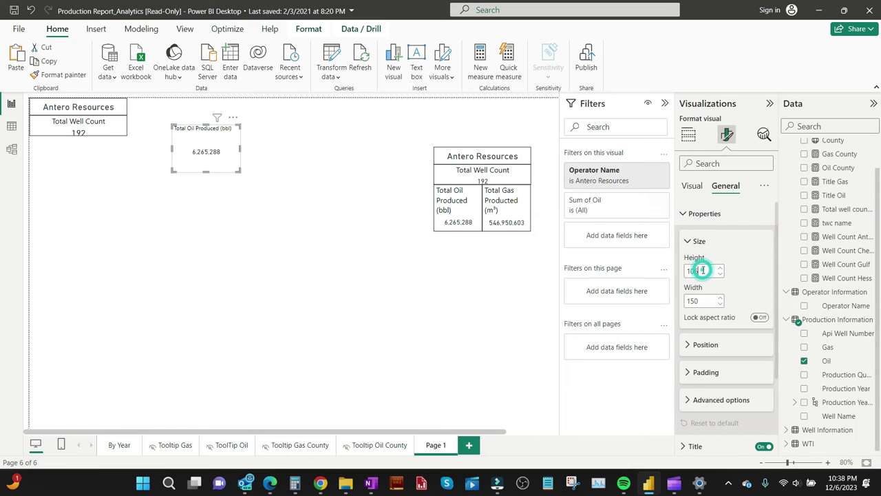
key("BackSpace")
type("2")
key("Return")
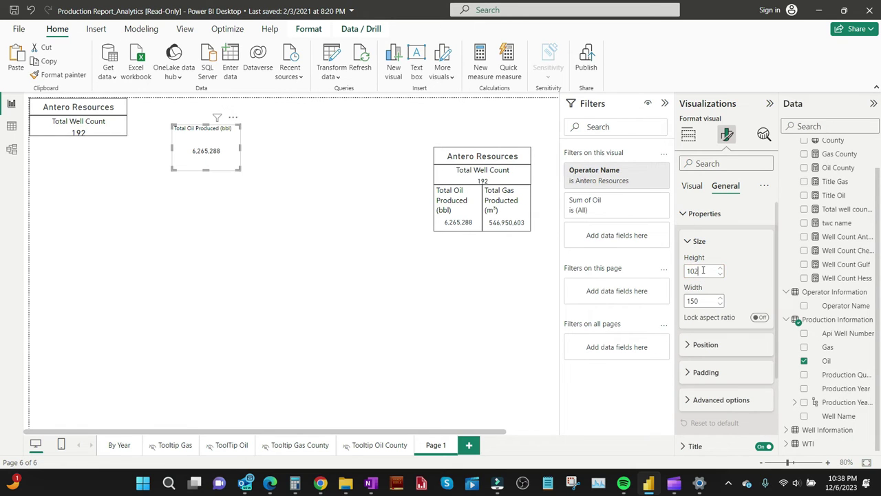
double_click(711, 301)
type("106")
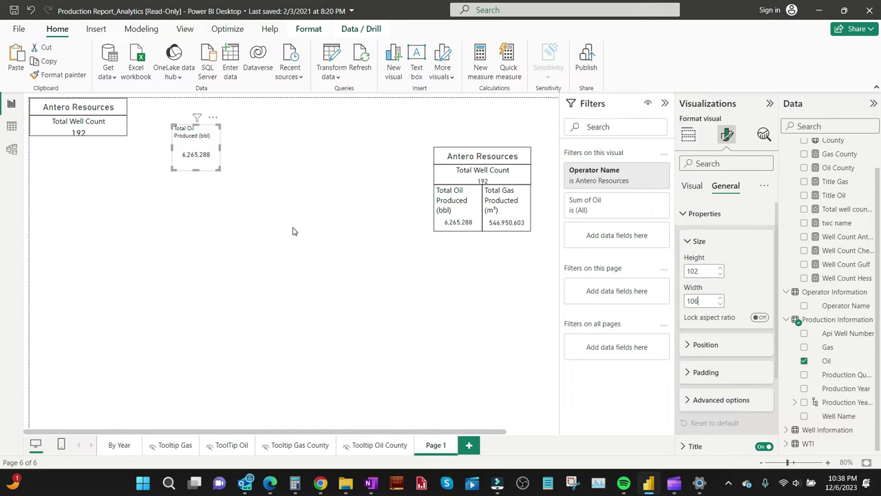
left_click(695, 446)
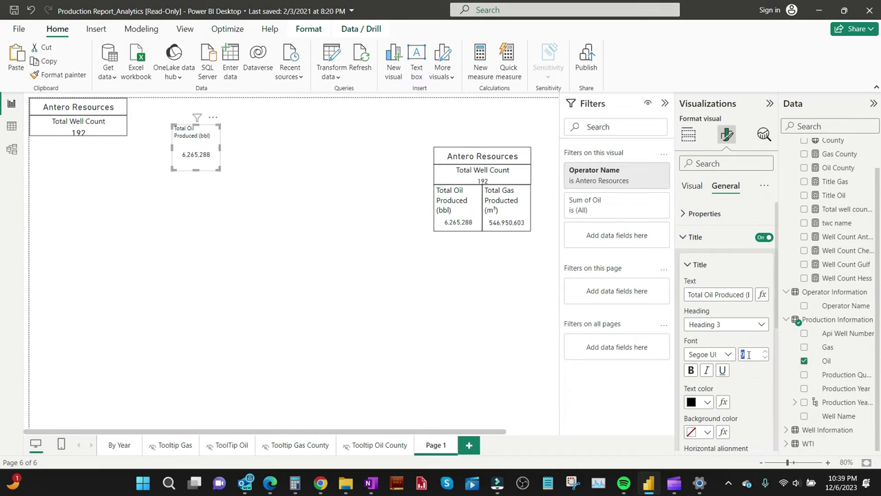
type("12")
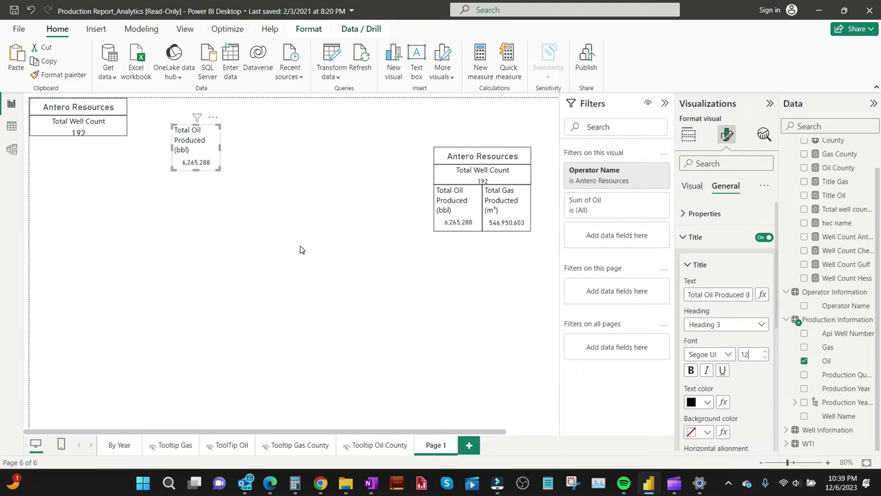
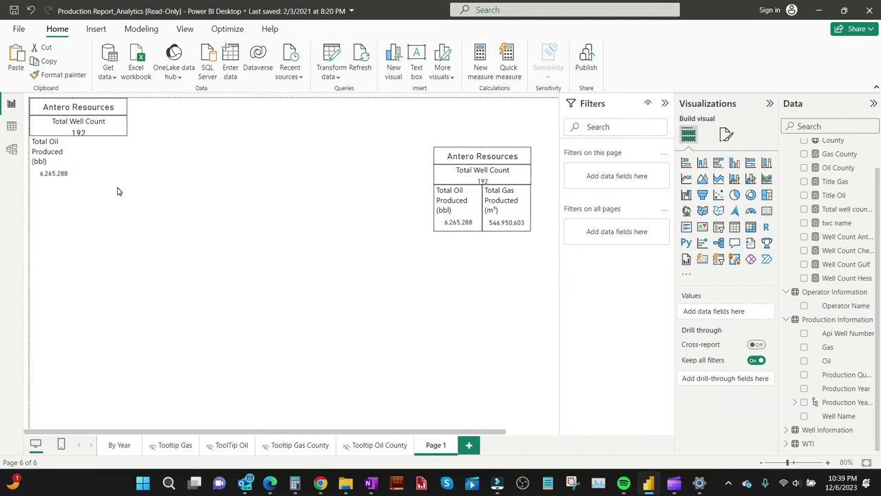
Turn on the visual border of the oil card placed directly beneath the Total Well Count card.
left_click(65, 170)
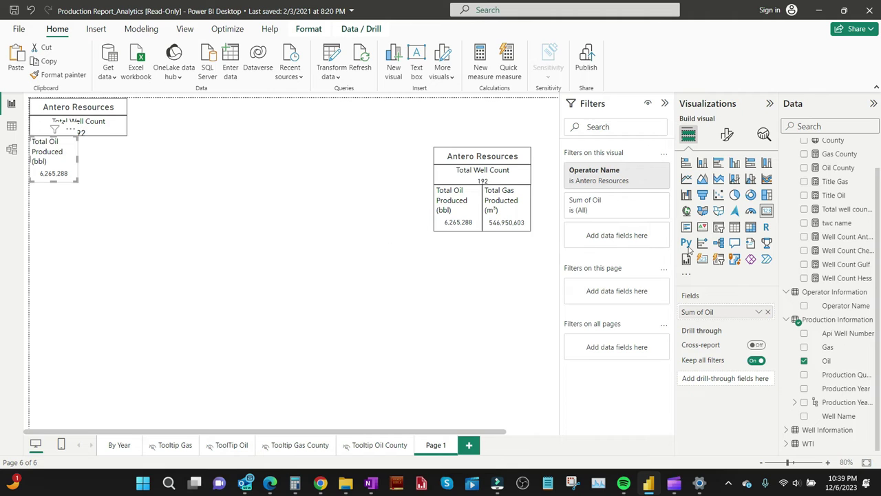
left_click(725, 137)
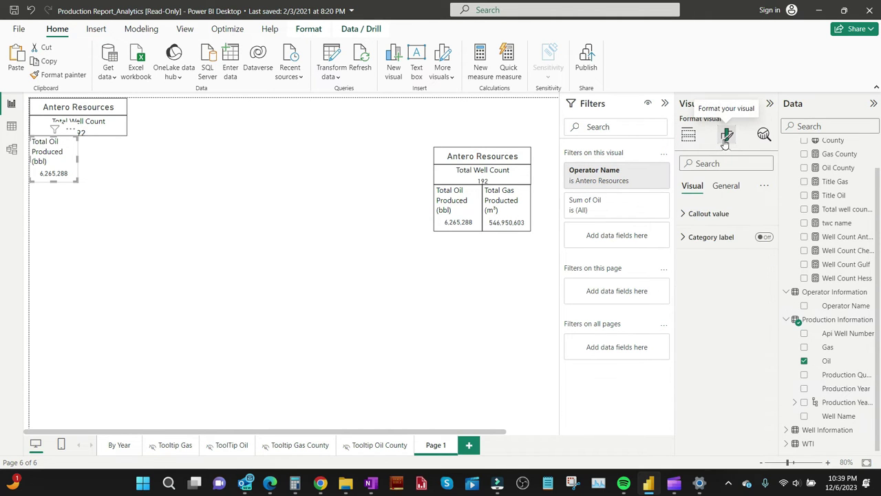
left_click(726, 186)
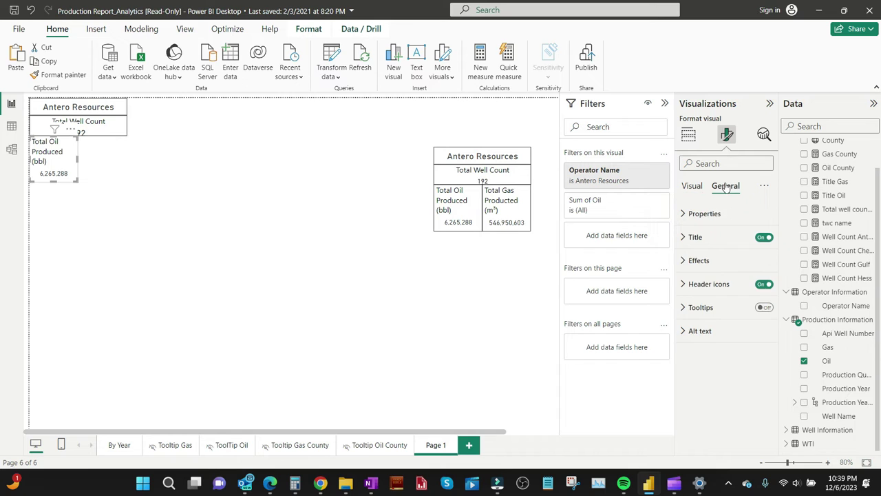
left_click(685, 260)
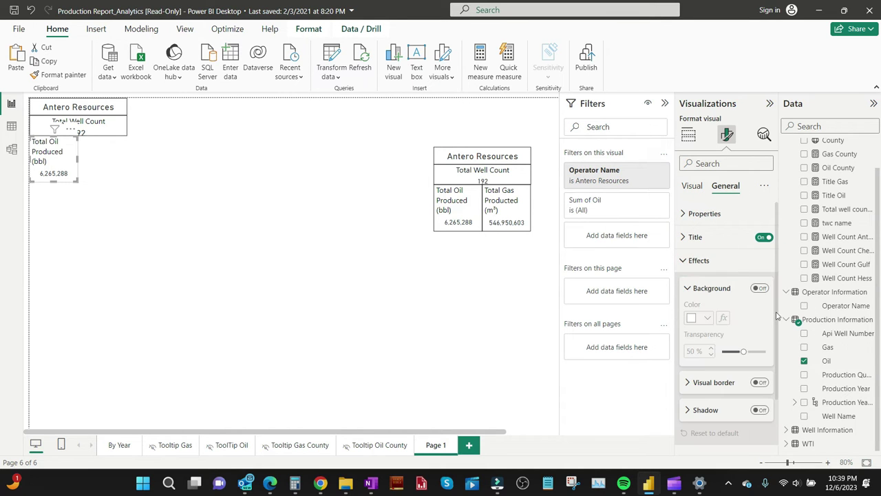
left_click(759, 384)
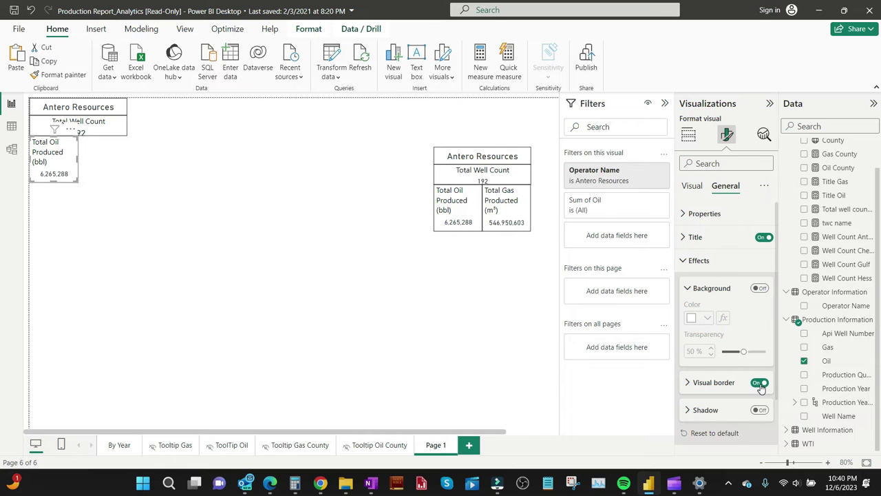
left_click(685, 265)
left_click(256, 173)
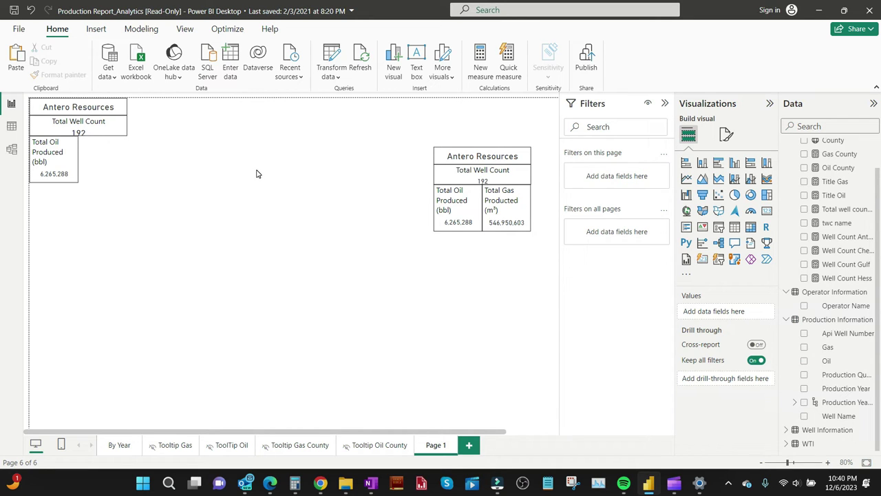
Duplicate the oil card and place the copy against its right edge, beneath the Total Well Count card.
left_click(69, 166)
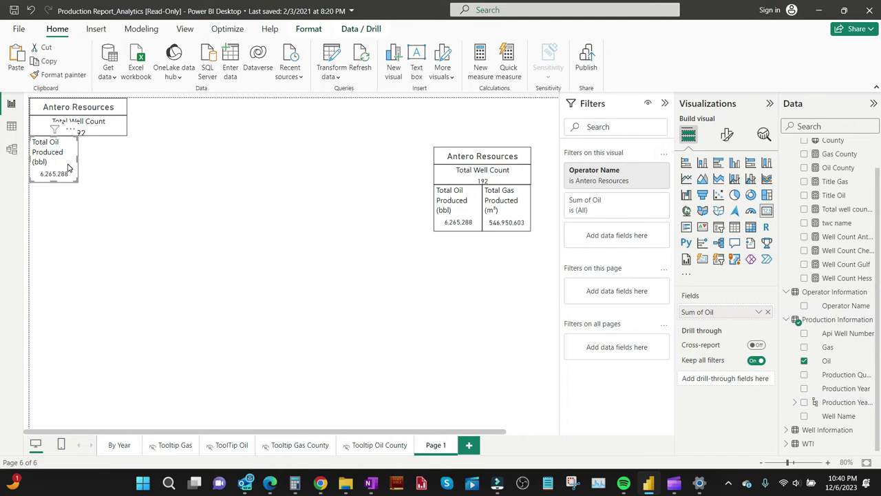
left_click(108, 171)
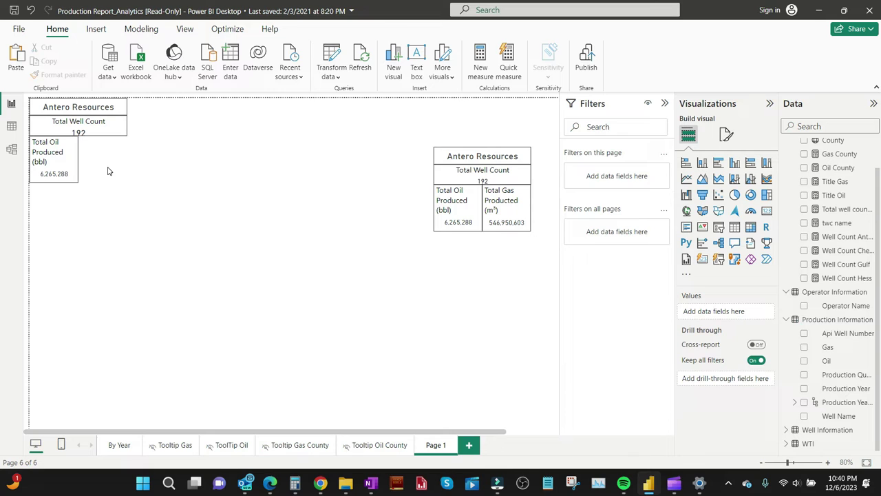
left_click_drag(66, 165, 104, 161)
left_click(173, 194)
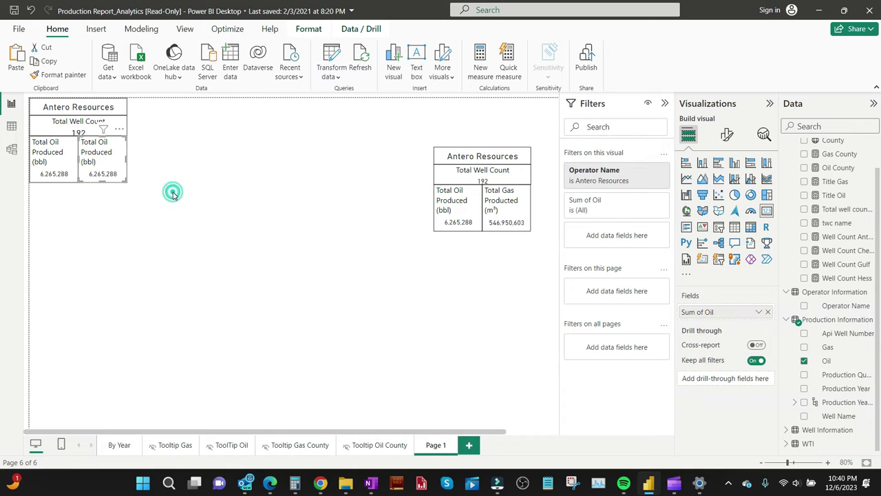
Replace the copied card's Oil field with Gas from the Production Information table, summarized as Sum.
left_click(104, 157)
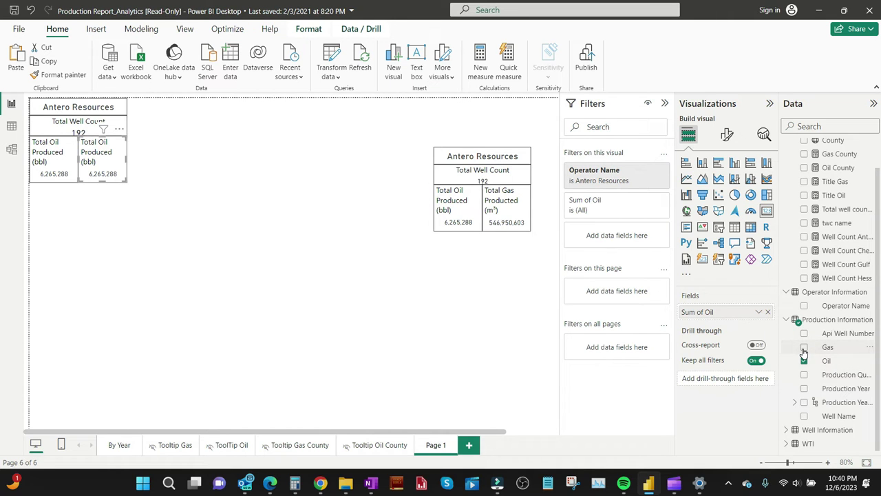
left_click_drag(826, 349, 742, 315)
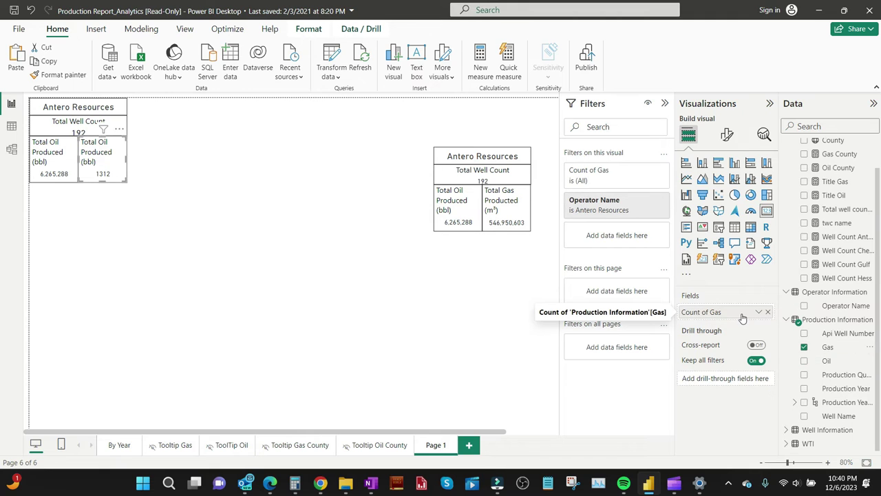
left_click(758, 314)
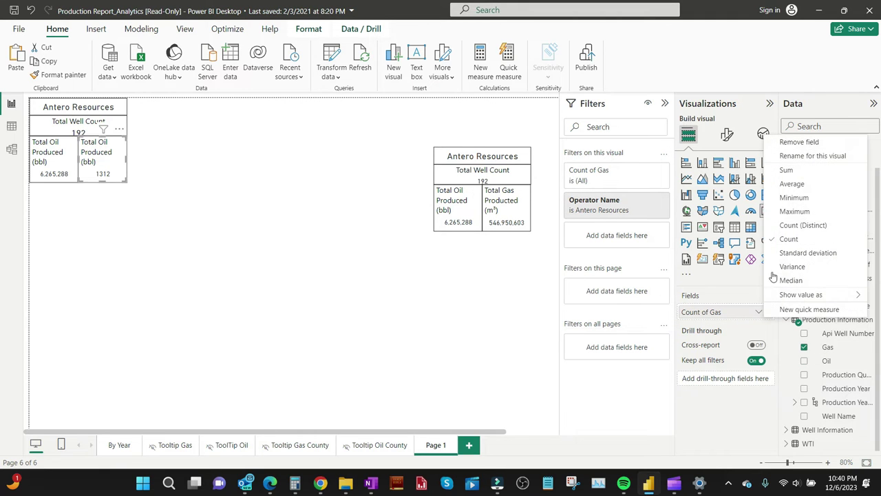
left_click(786, 170)
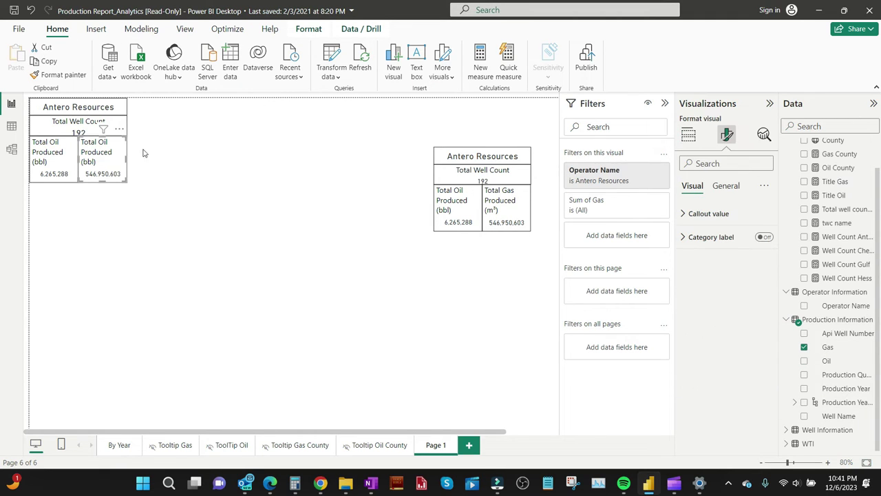
Change the gas card's title text to "Total Gas Produced (m³)".
left_click(727, 187)
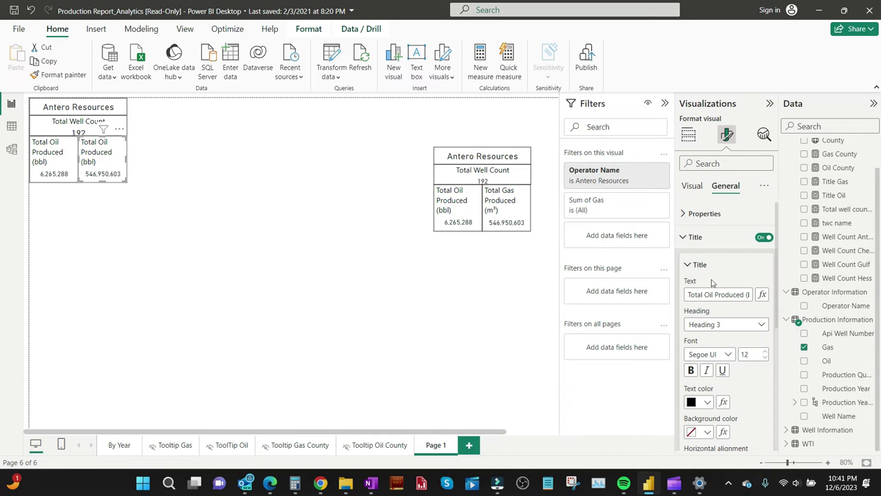
key("ctrl+a")
key("BackSpace")
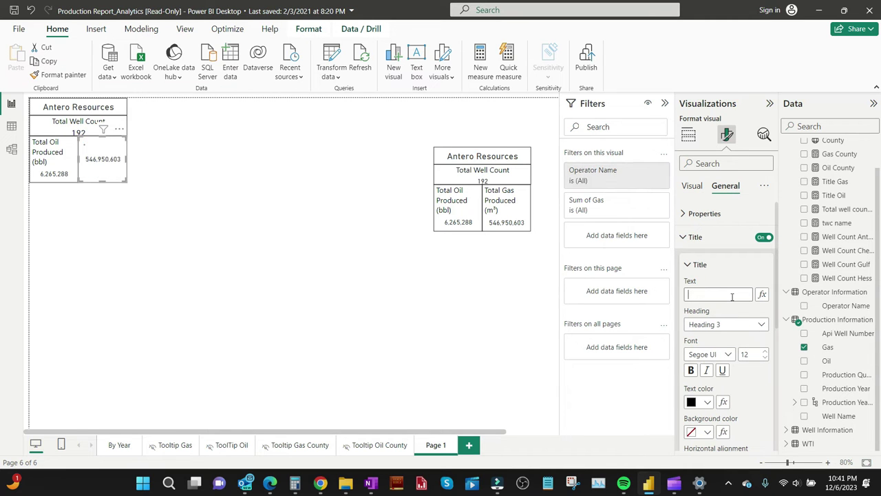
type("Total Gas Produced (m³)")
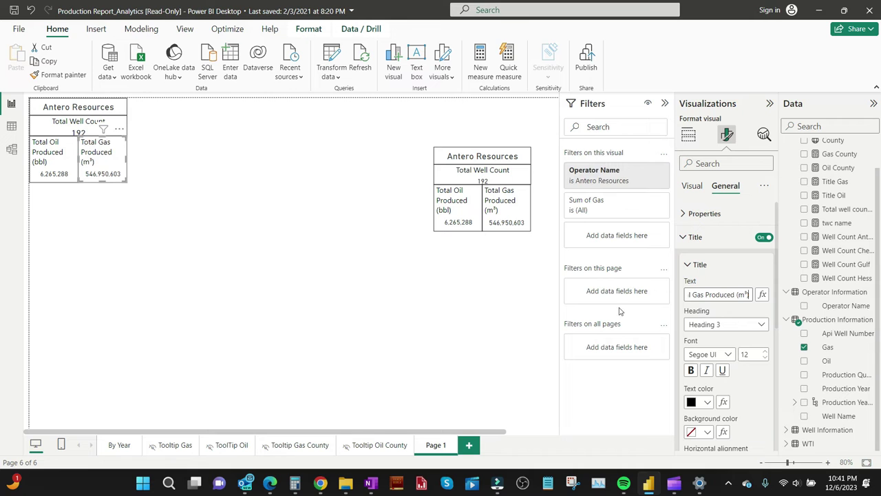
left_click(516, 324)
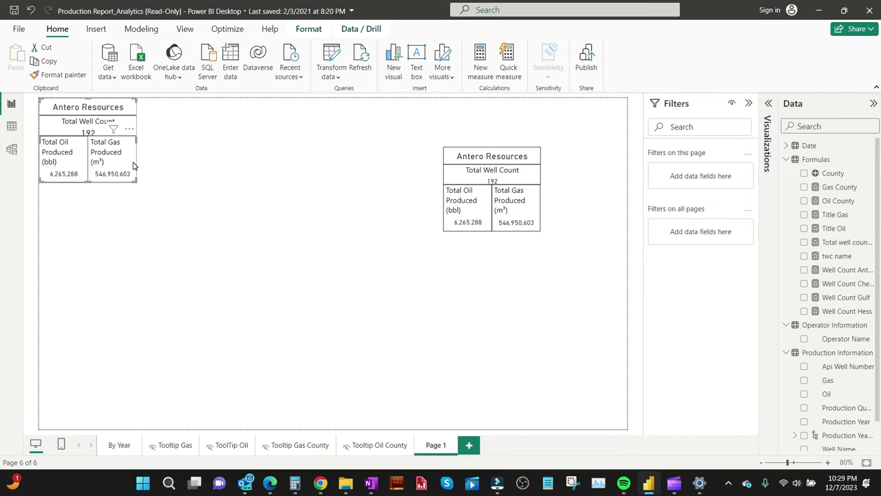
left_click(56, 163)
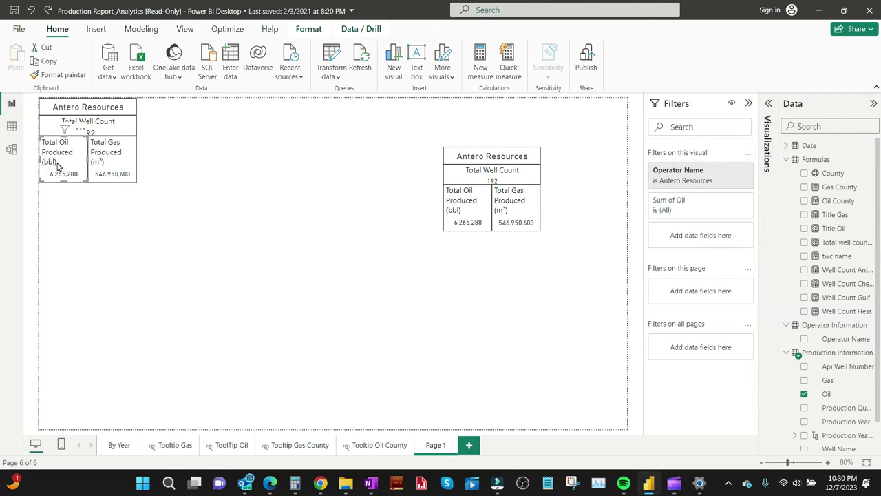
left_click(106, 168)
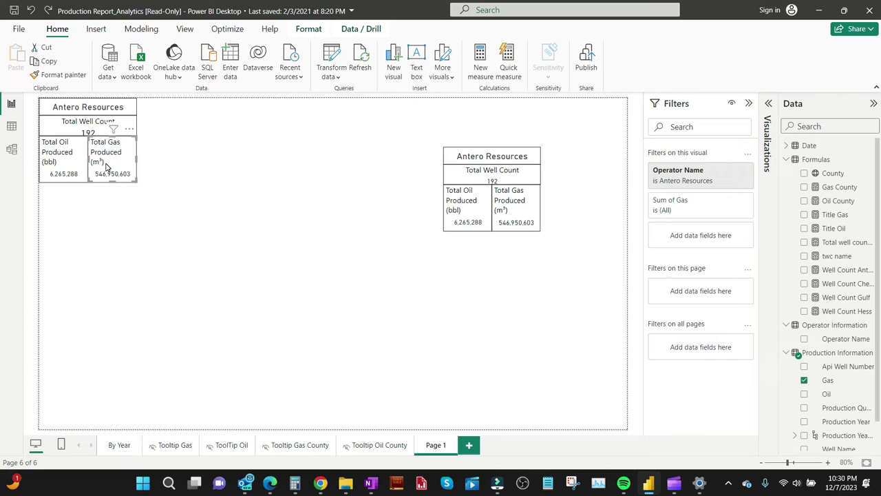
left_click(49, 129)
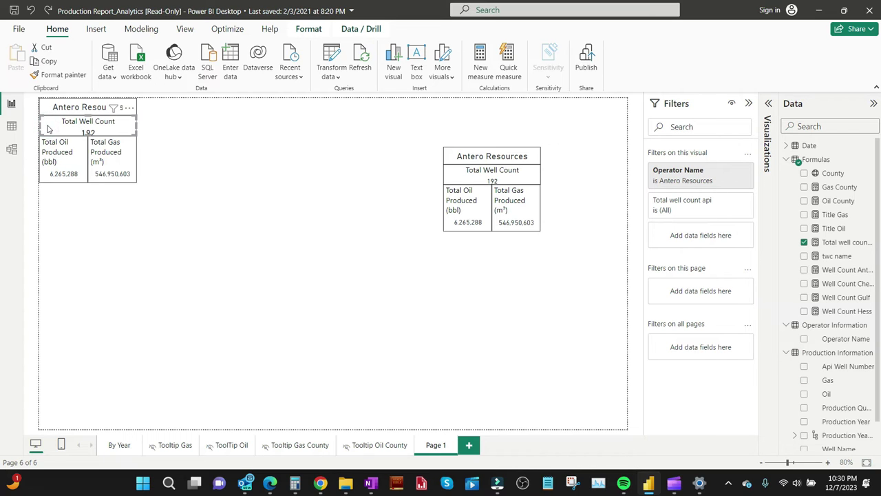
left_click(164, 162)
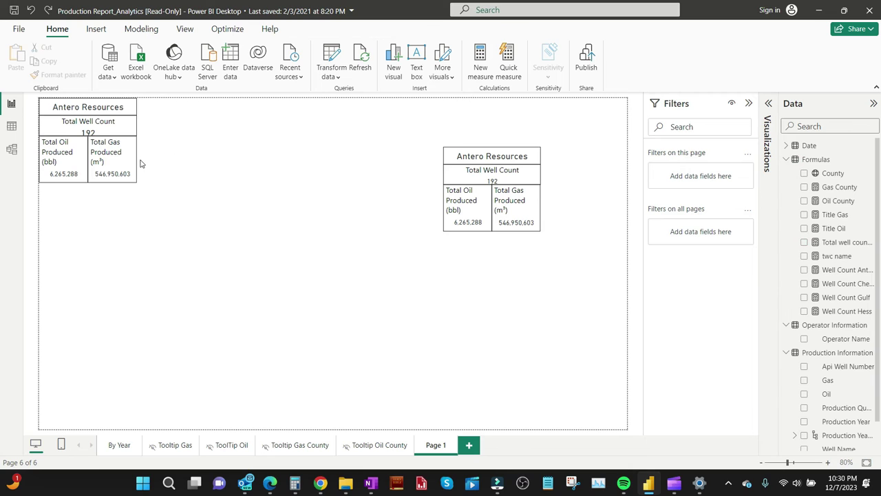
Try moving the Total Well Count card out of the new Antero Resources summary by itself, and undo the move.
left_click(100, 165)
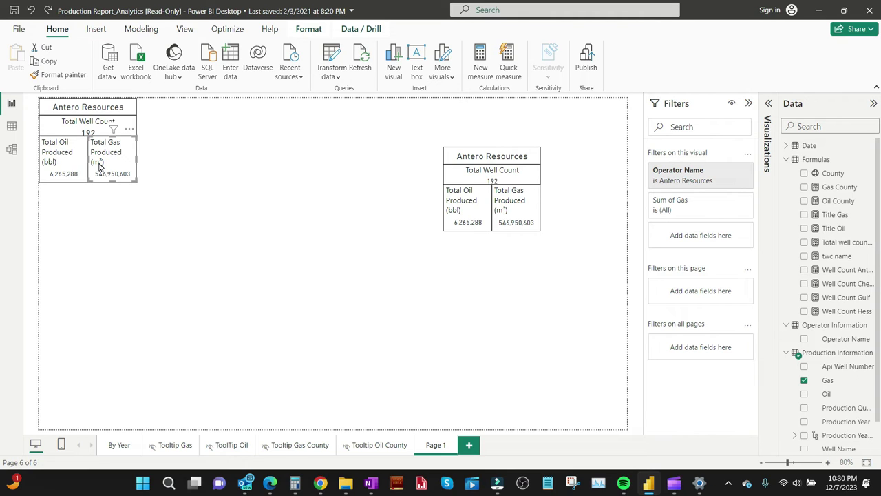
left_click(150, 188)
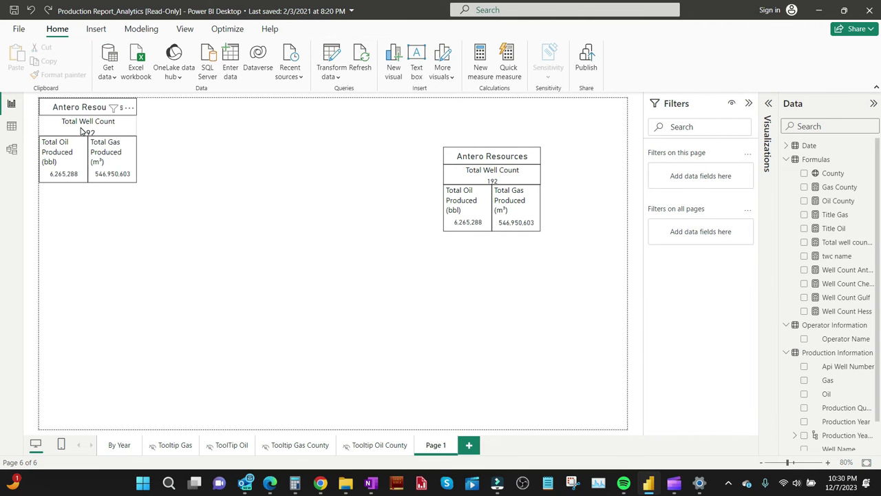
left_click_drag(81, 132, 155, 143)
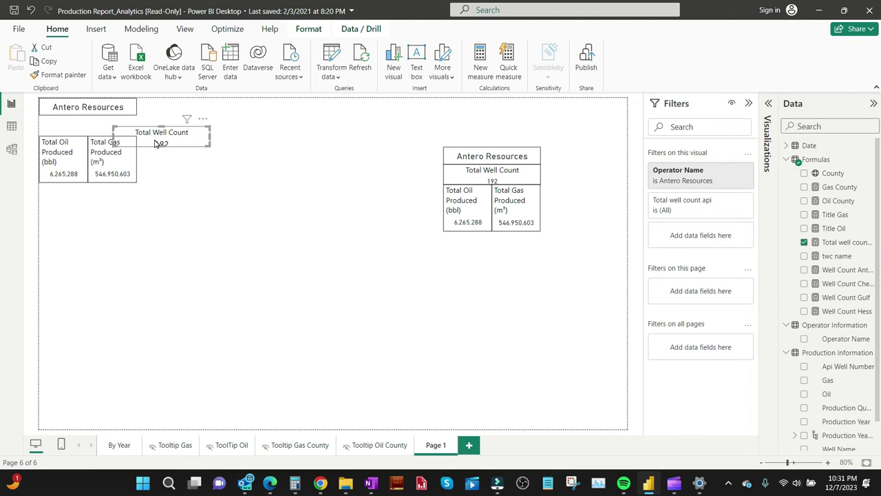
key("ctrl+z")
Group the operator name, Total Well Count, Total Oil Produced and Total Gas Produced cards of the new Antero Resources summary.
left_click(63, 163)
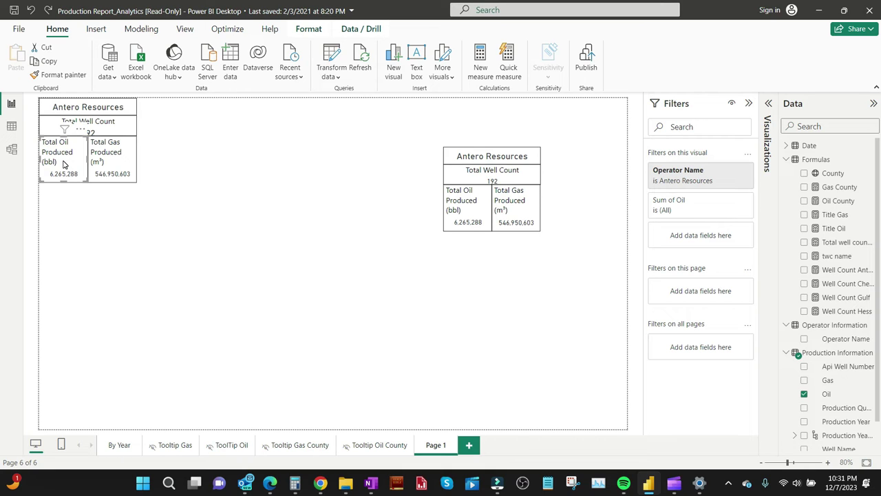
left_click(108, 159)
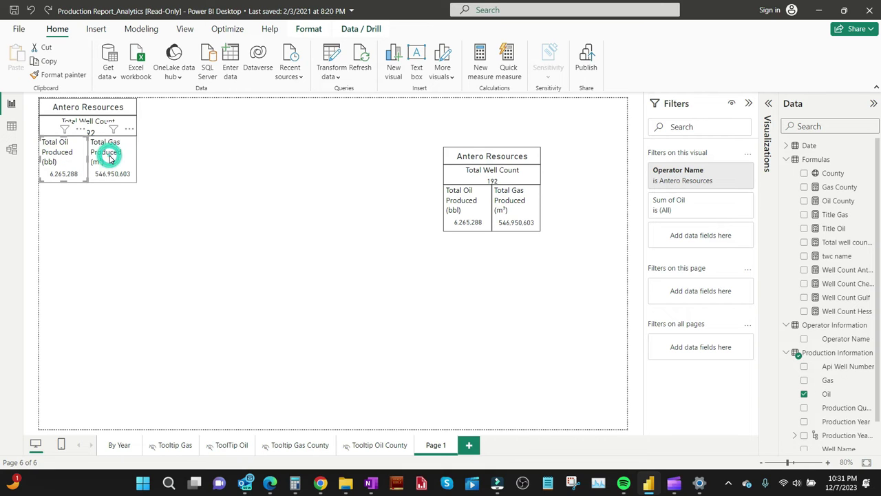
left_click(48, 102)
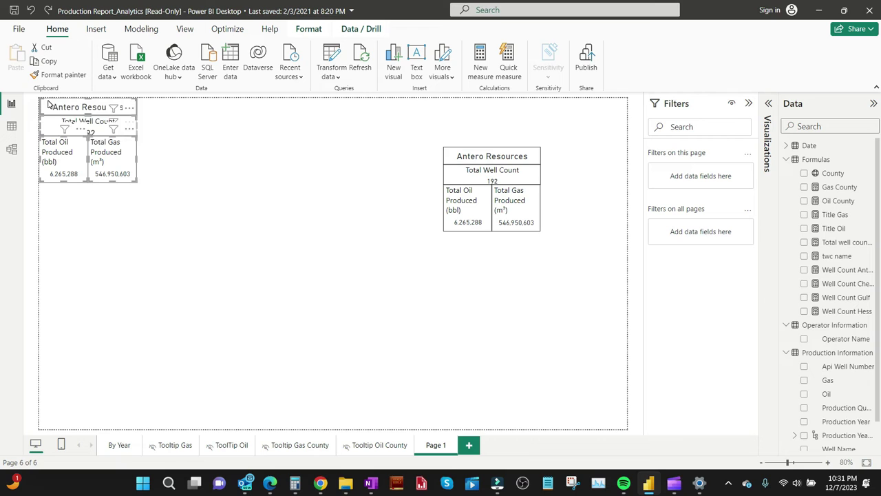
right_click(48, 101)
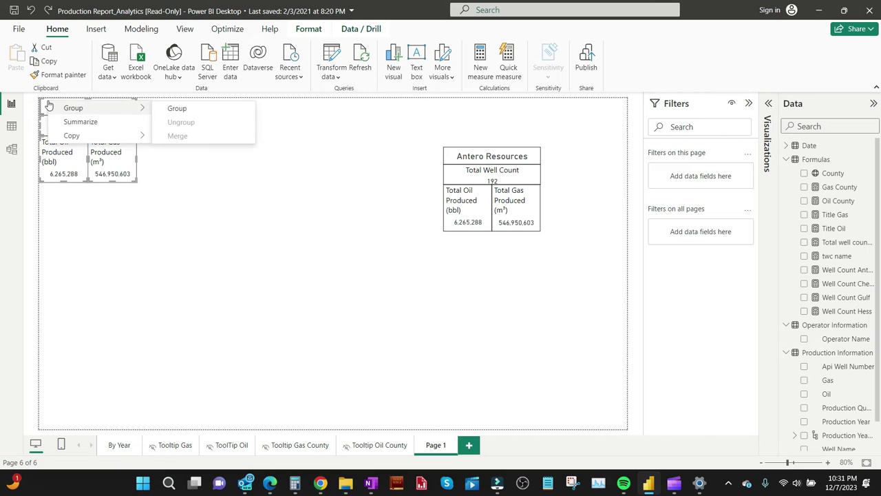
left_click(175, 110)
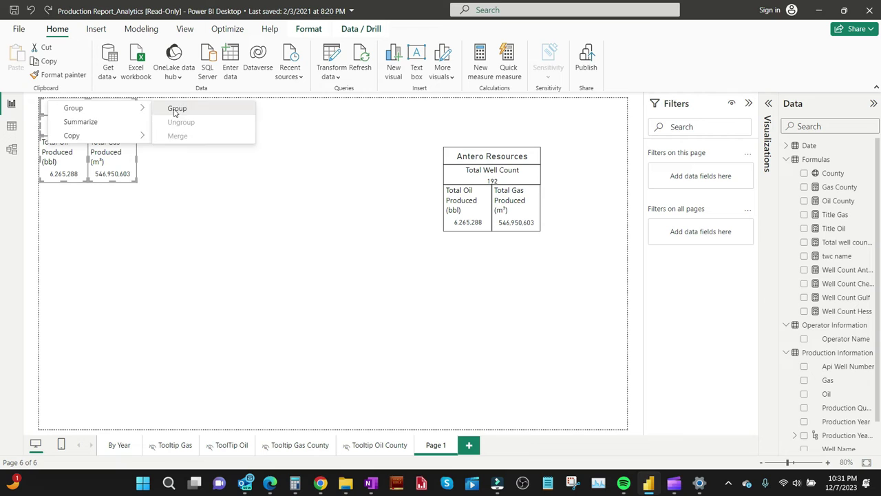
left_click(174, 176)
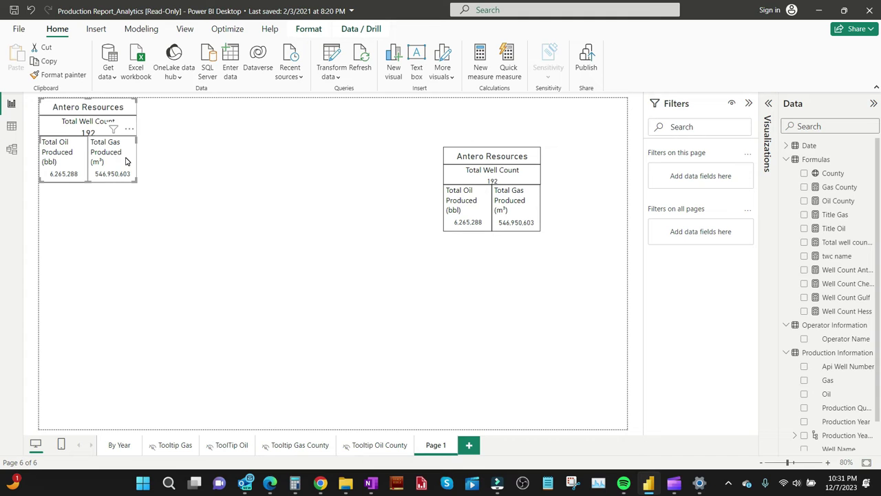
Try moving the grouped summary as one unit, and return it to its original corner of the page.
left_click_drag(126, 161, 211, 205)
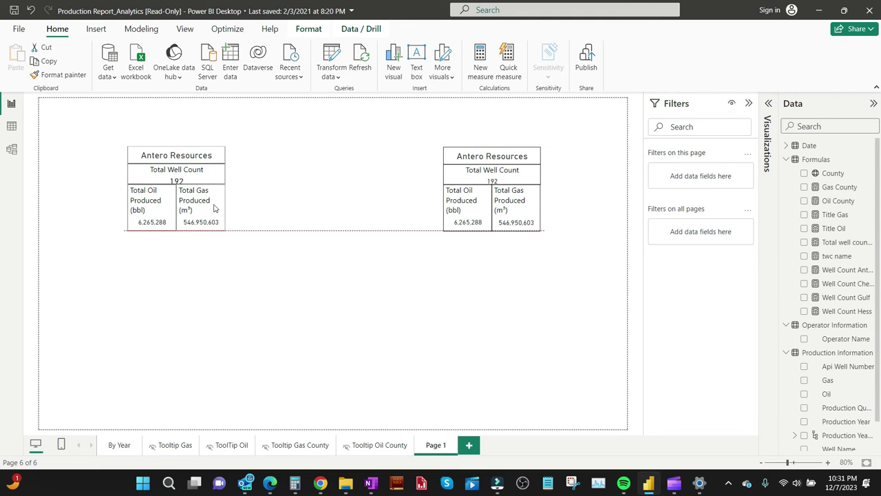
key("ctrl+z")
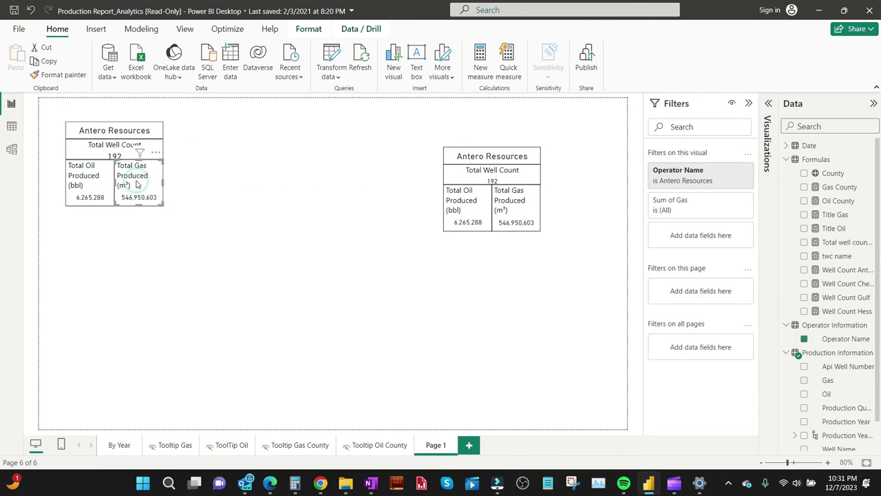
left_click(170, 142)
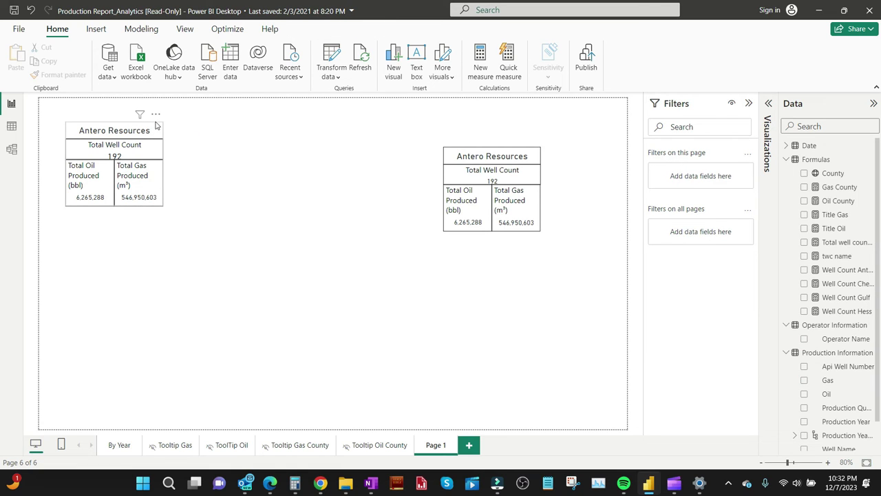
left_click(154, 126)
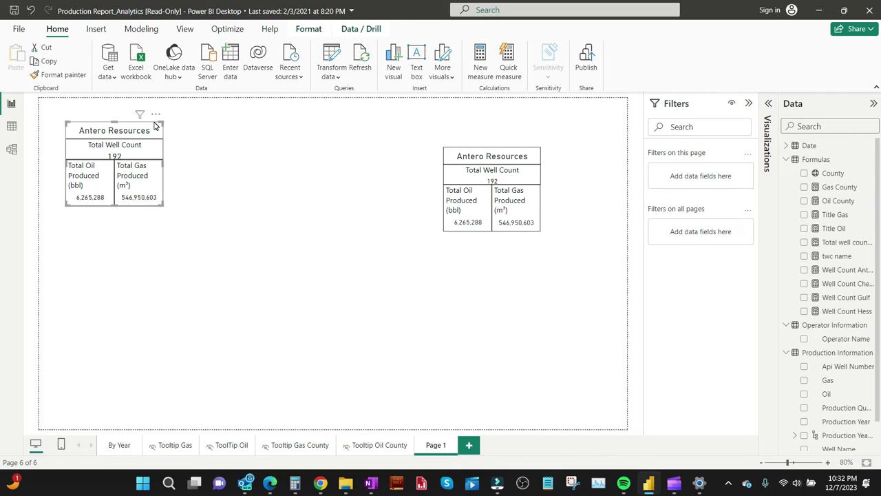
left_click_drag(154, 118, 115, 98)
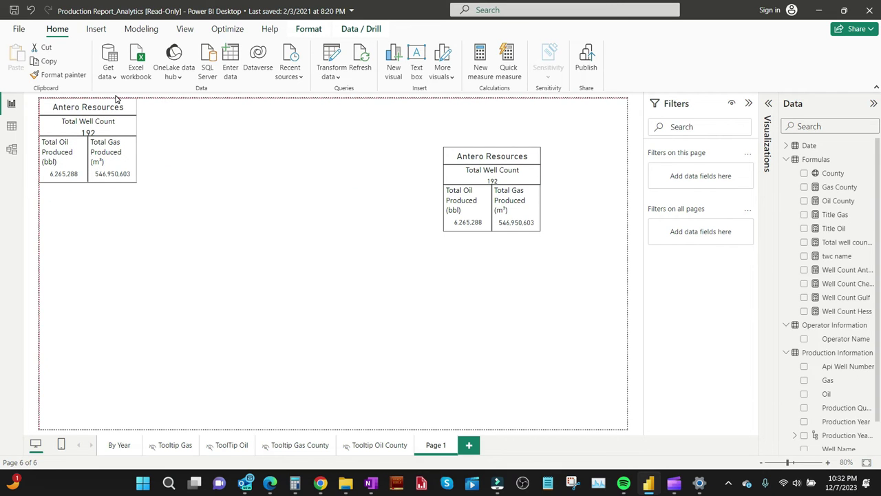
Delete the original Antero Resources reference group from Page 1 and check the operator summary layout on the By Year page.
left_click(454, 155)
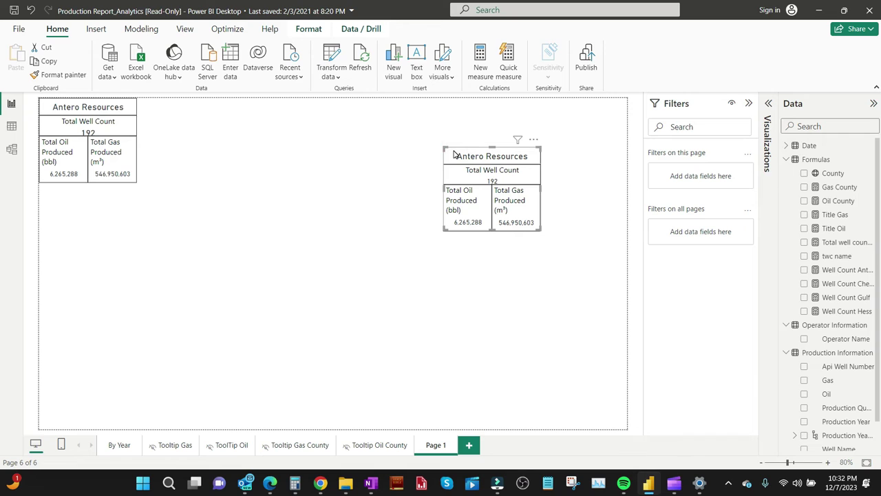
key("Delete")
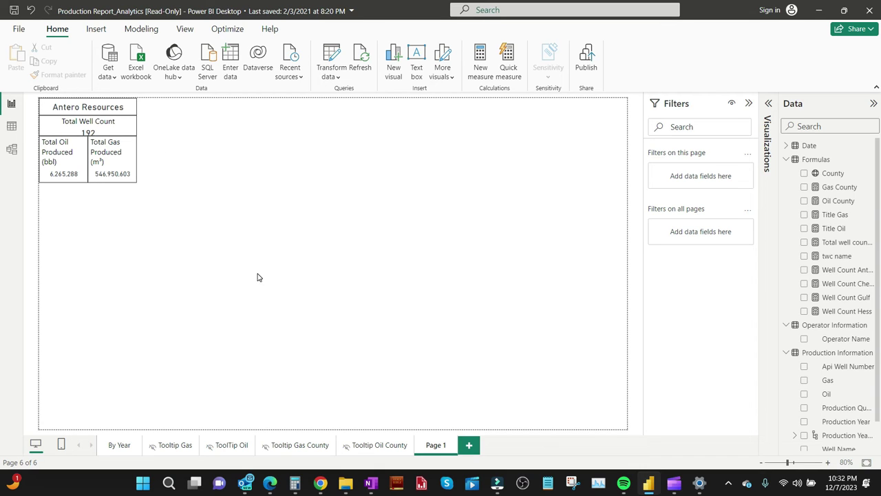
left_click(119, 445)
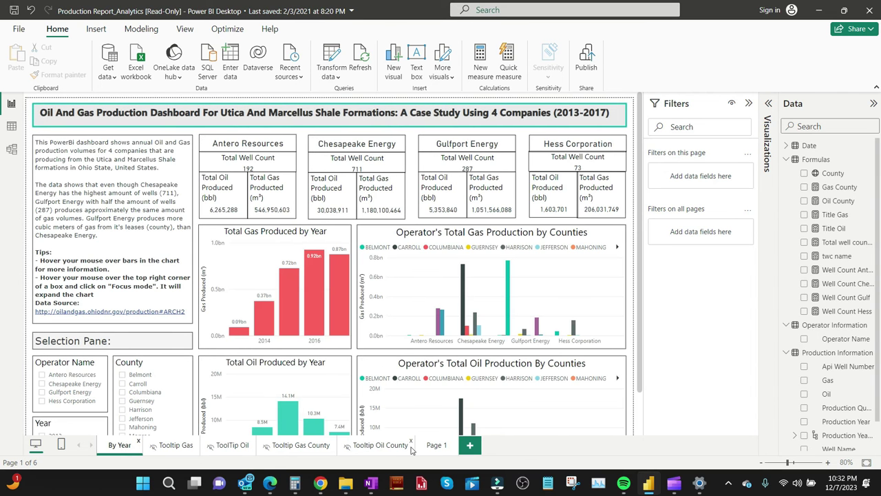
left_click(432, 448)
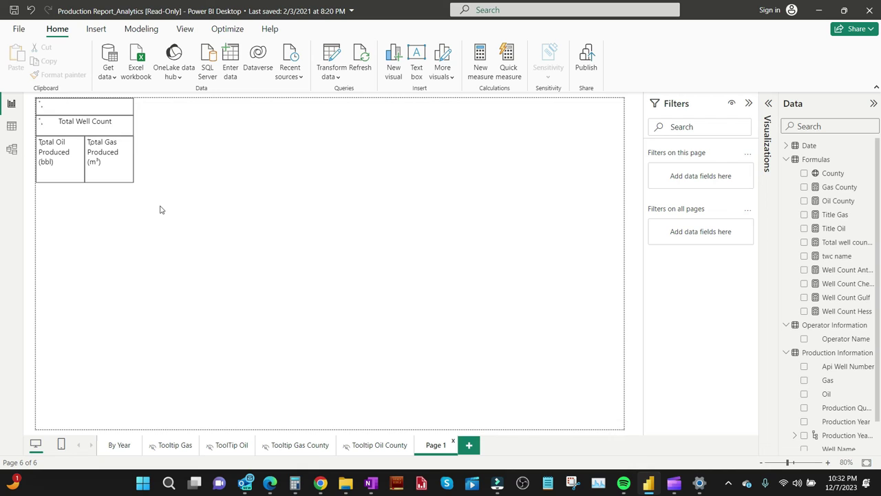
Duplicate the grouped Antero Resources summary and place the copy beside it with a small gap, aligned to the page's upper edge.
left_click(52, 130)
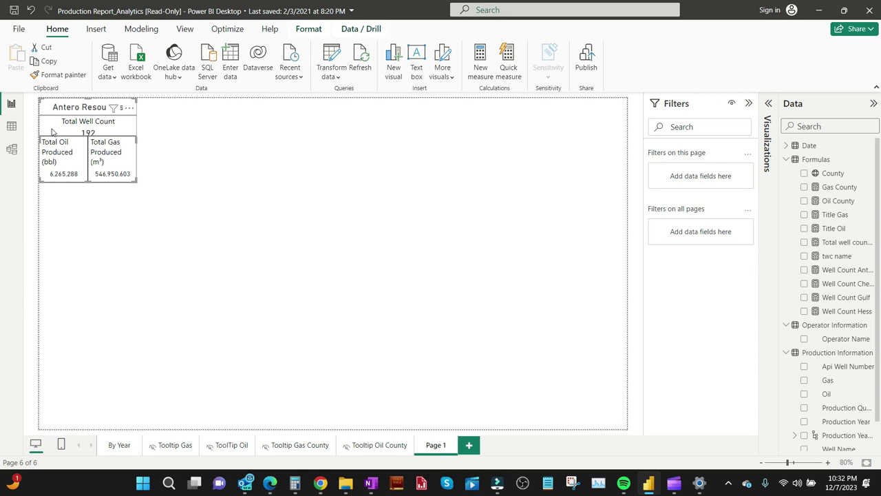
left_click(212, 144)
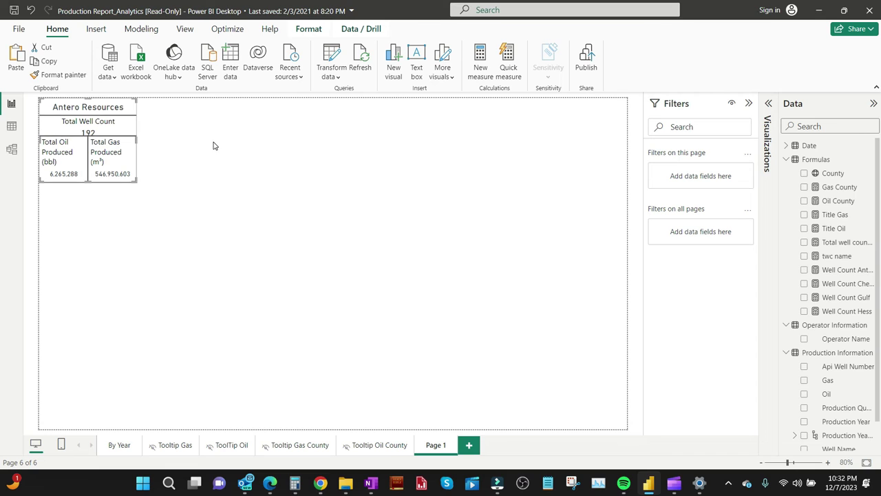
key("ctrl+v")
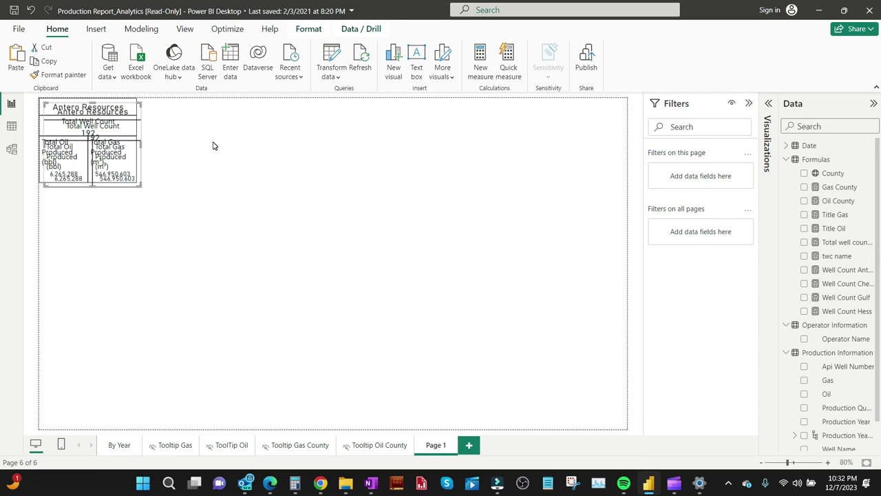
left_click_drag(146, 114, 248, 108)
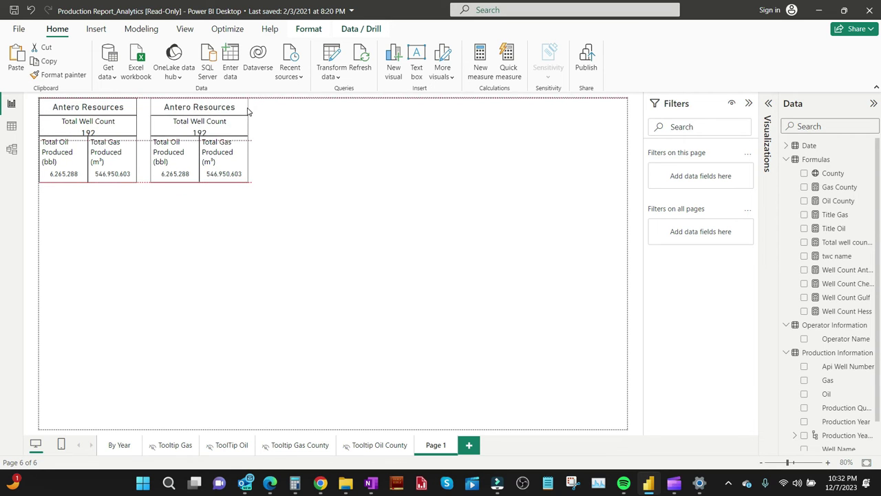
Paste two more copies of the grouped summary and place them in the same row, making four summaries side by side.
left_click(318, 129)
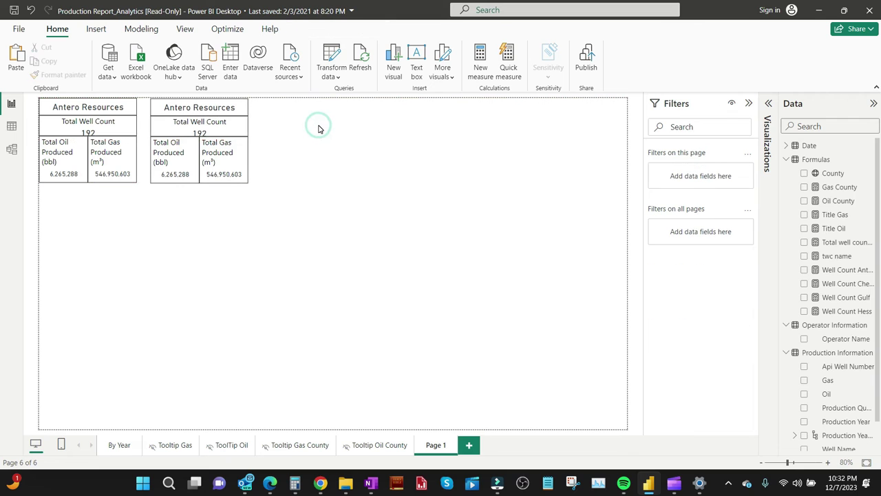
key("ctrl+v")
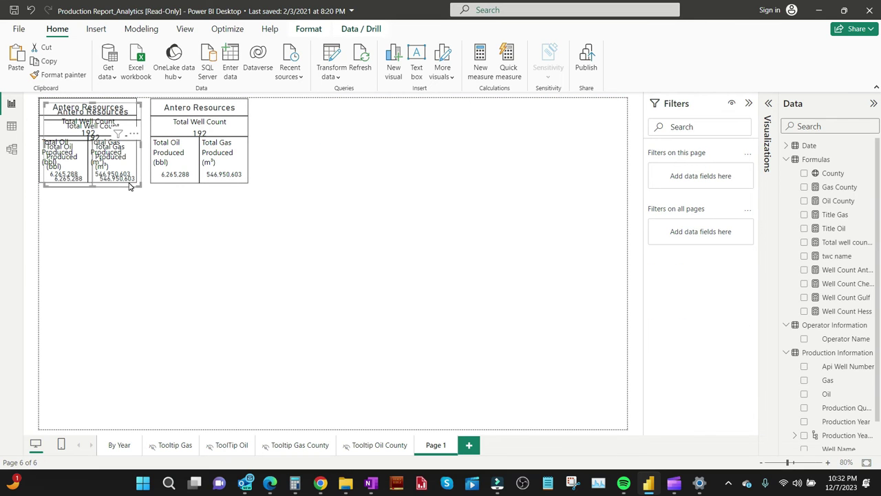
left_click_drag(123, 183, 348, 181)
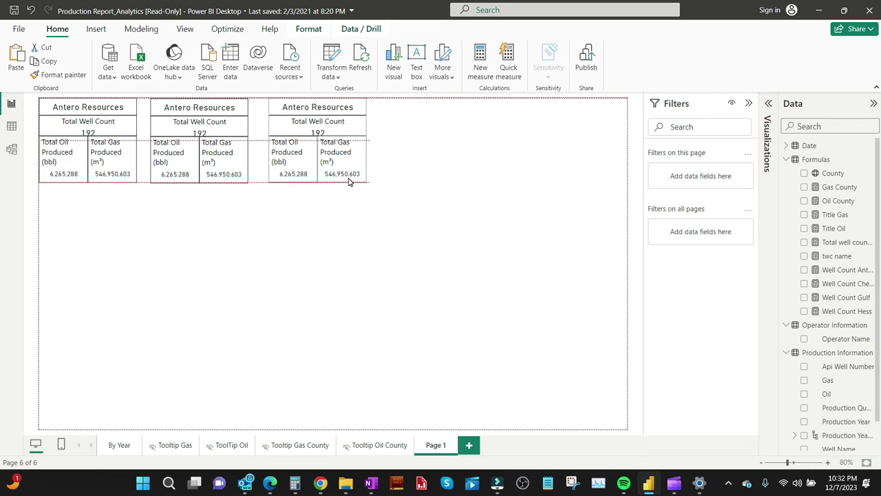
left_click(411, 179)
key("ctrl+v")
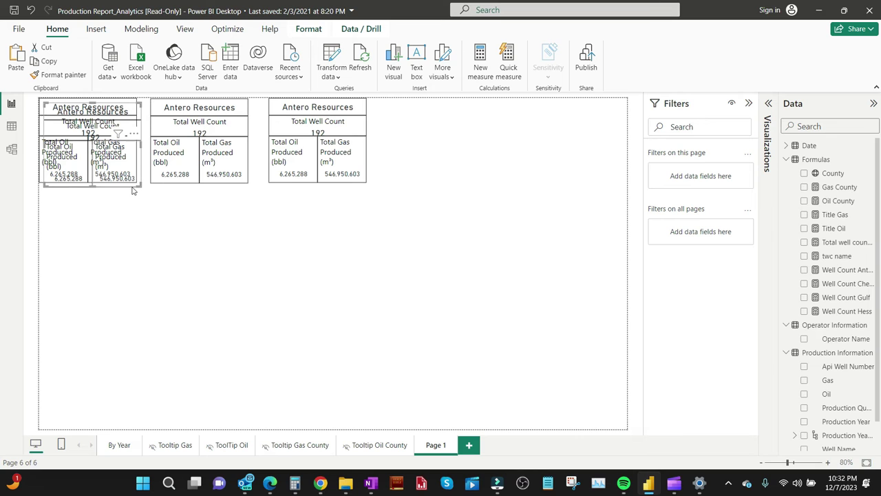
left_click_drag(133, 191, 472, 178)
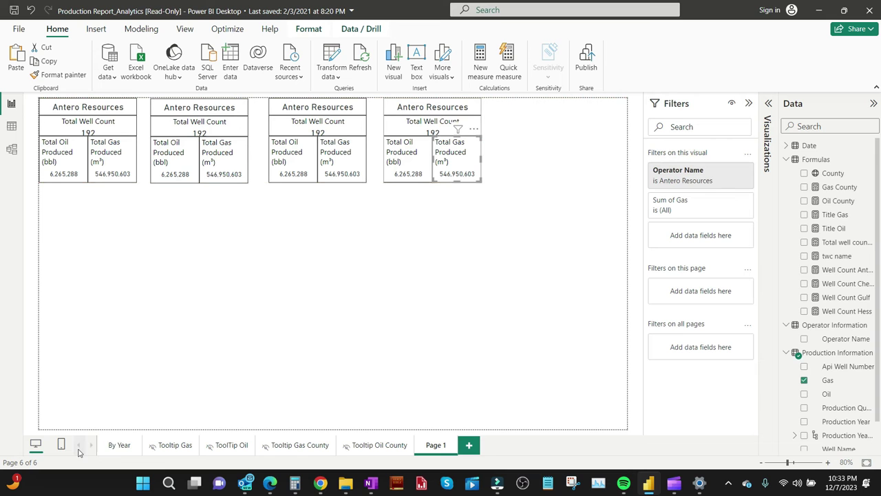
Check the operator order on the By Year page and filter the second summary's name card on Page 1 to Chesapeake Energy only.
left_click(118, 445)
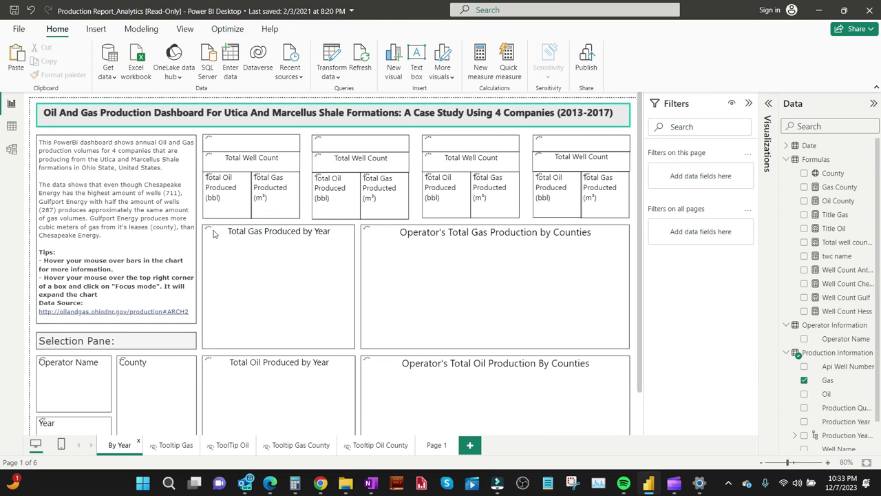
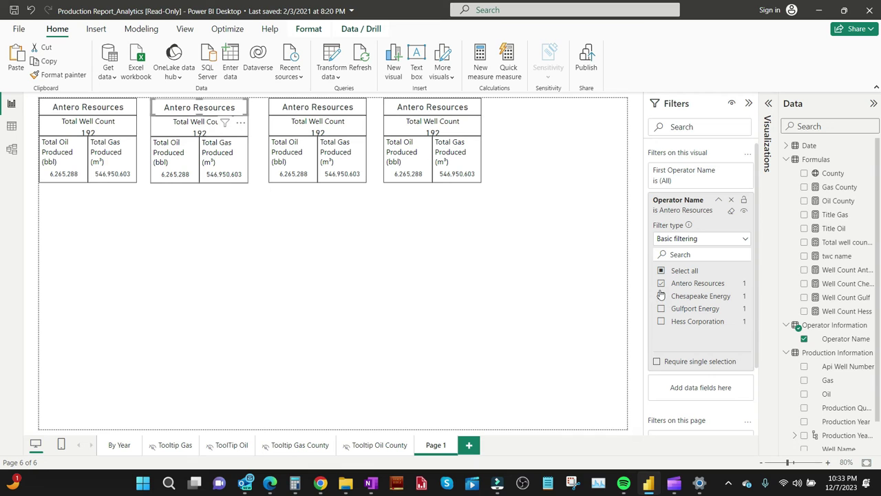
left_click(660, 284)
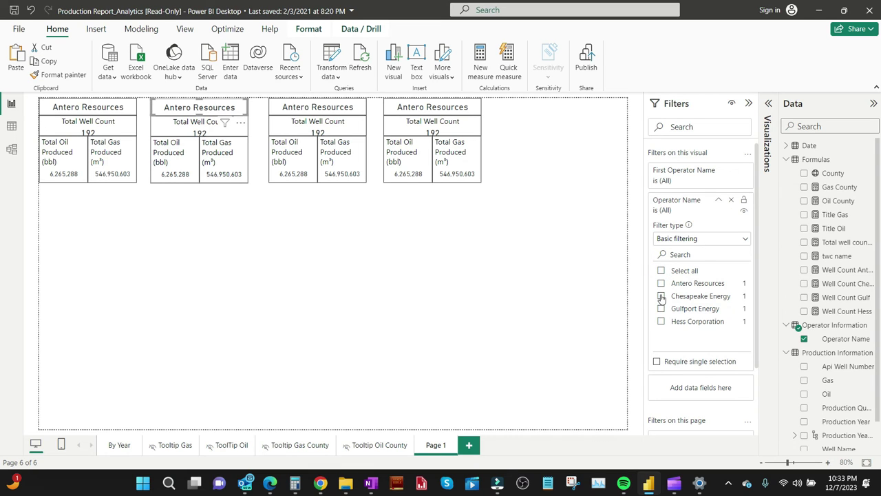
left_click(661, 296)
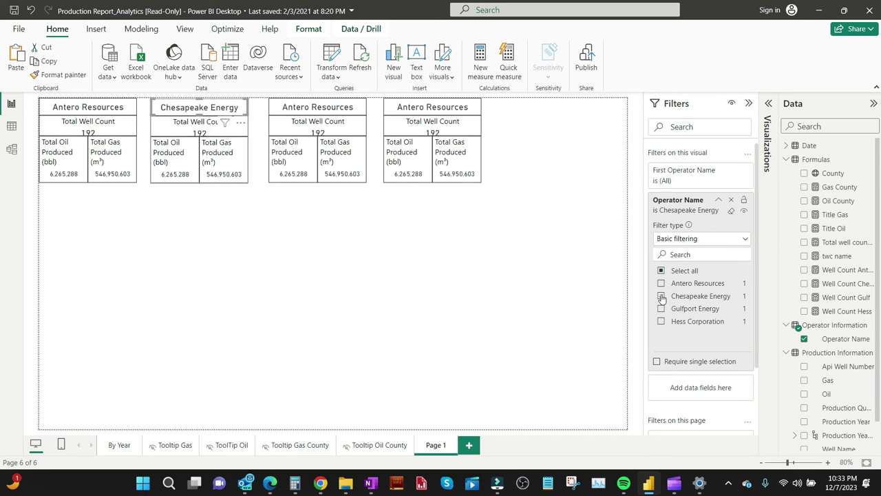
Change the Operator Name filter of the second summary's Total Well Count card from Antero Resources to Chesapeake Energy.
left_click(213, 135)
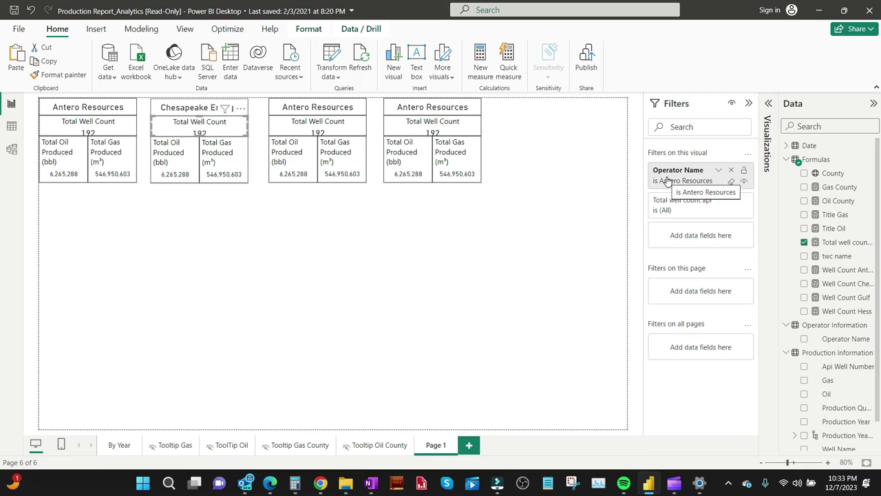
left_click(718, 171)
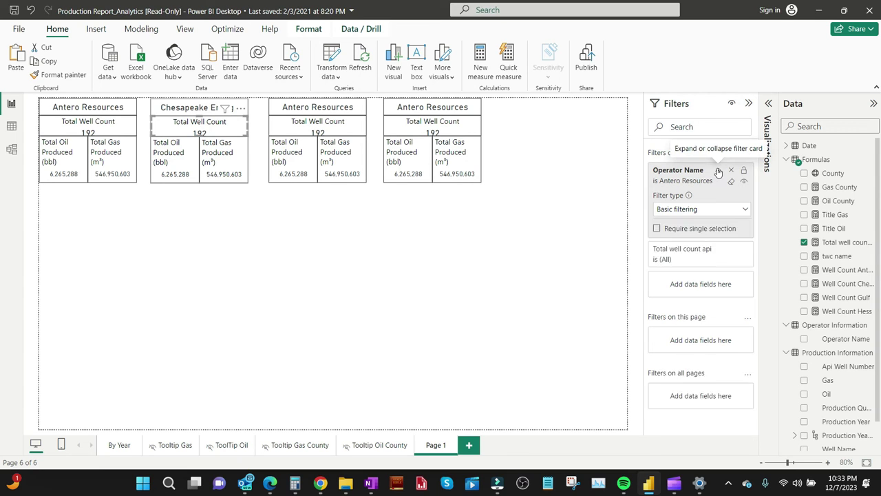
left_click(661, 255)
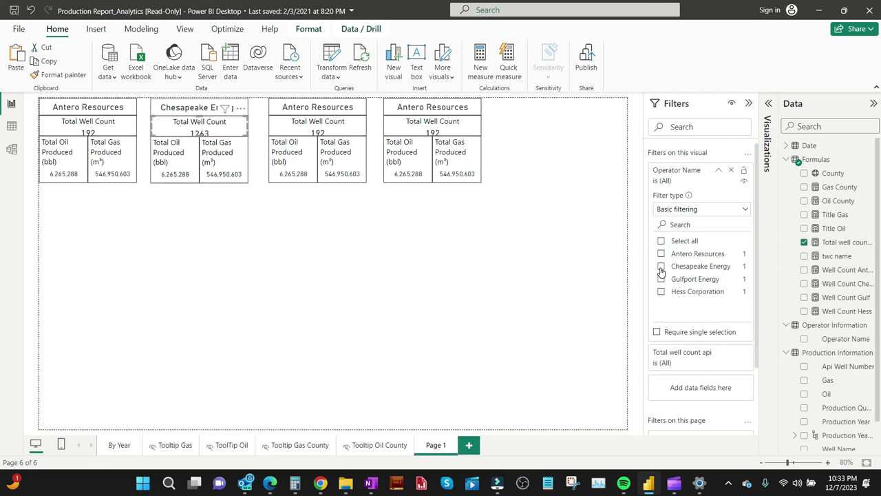
left_click(661, 269)
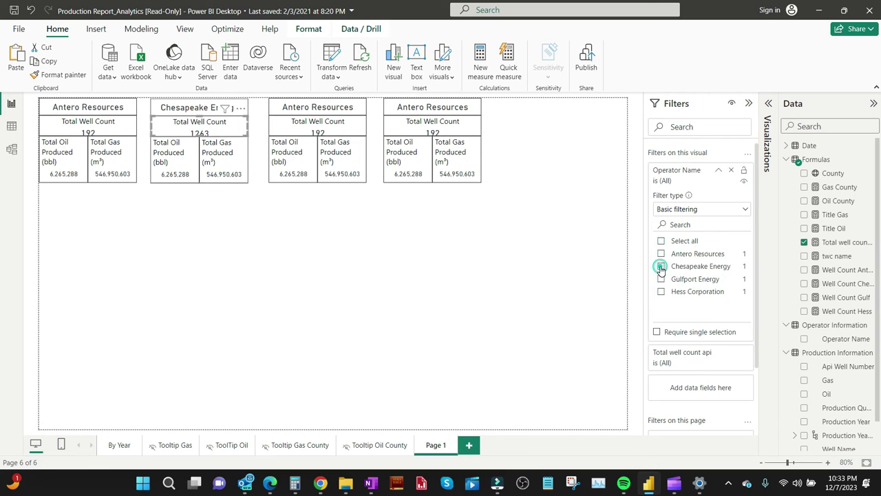
Change the Operator Name filter of the second summary's Total Oil Produced card from Antero Resources to Chesapeake Energy.
left_click(181, 163)
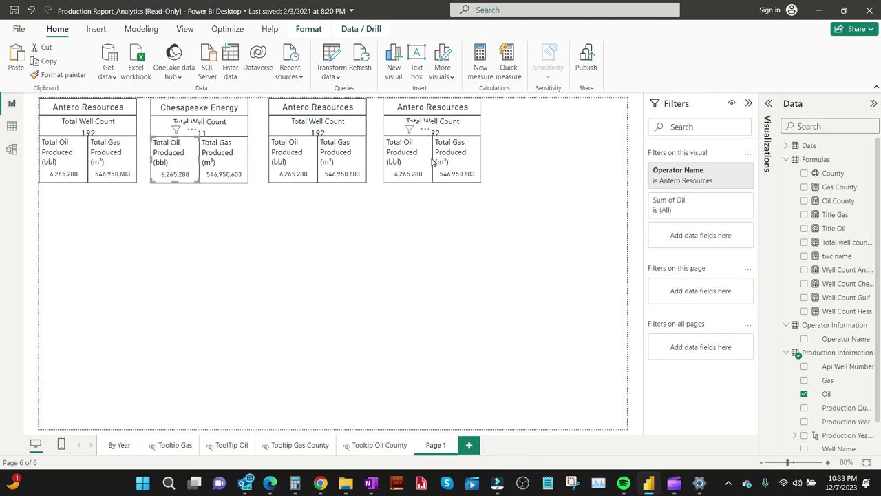
left_click(719, 171)
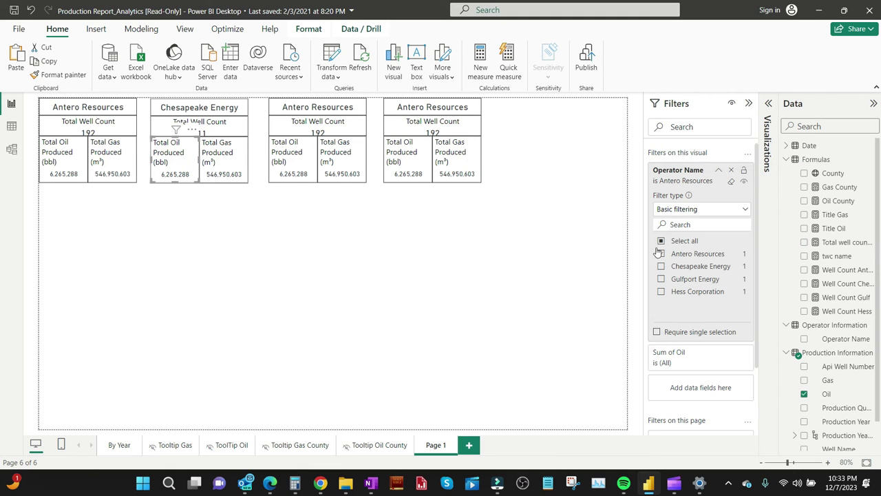
left_click(661, 255)
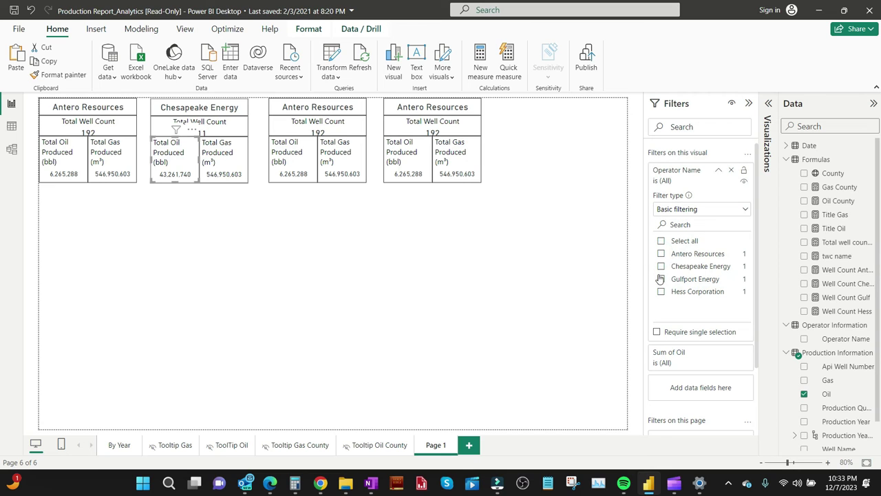
left_click(660, 267)
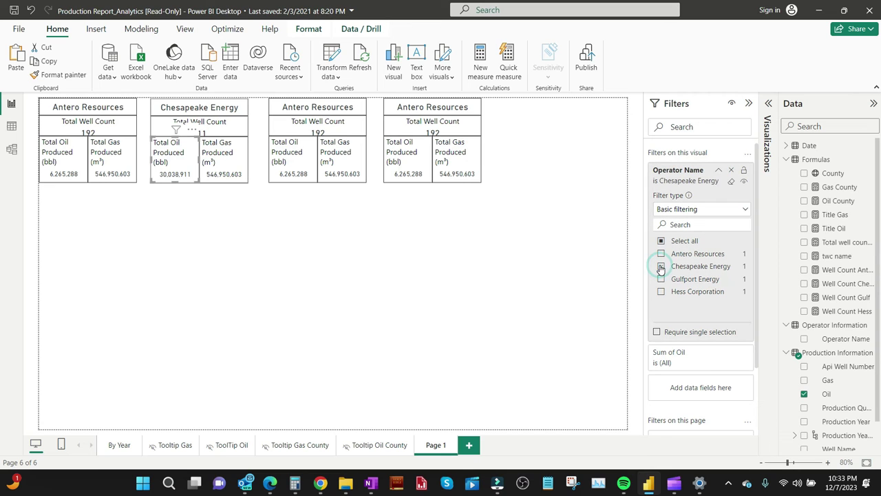
left_click(718, 172)
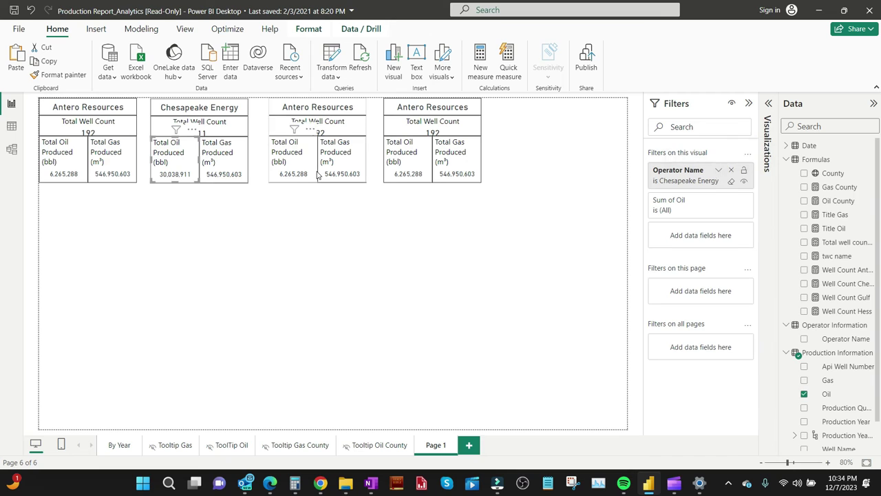
Change the Operator Name filter of the second summary's Total Gas Produced card from Antero Resources to Chesapeake Energy.
left_click(238, 160)
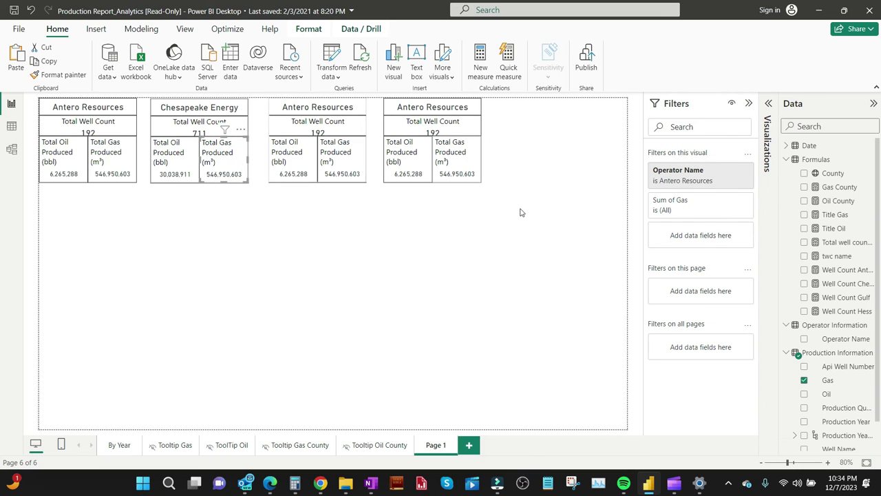
left_click(692, 180)
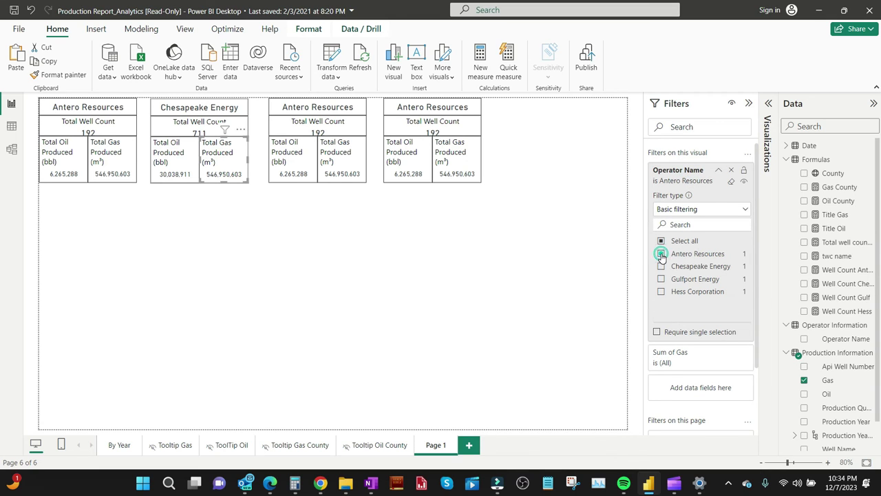
left_click(661, 253)
left_click(661, 266)
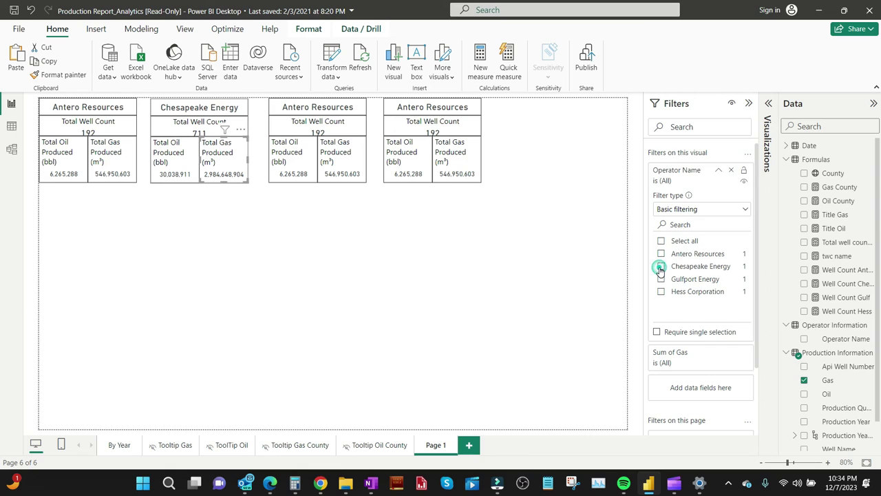
left_click(344, 244)
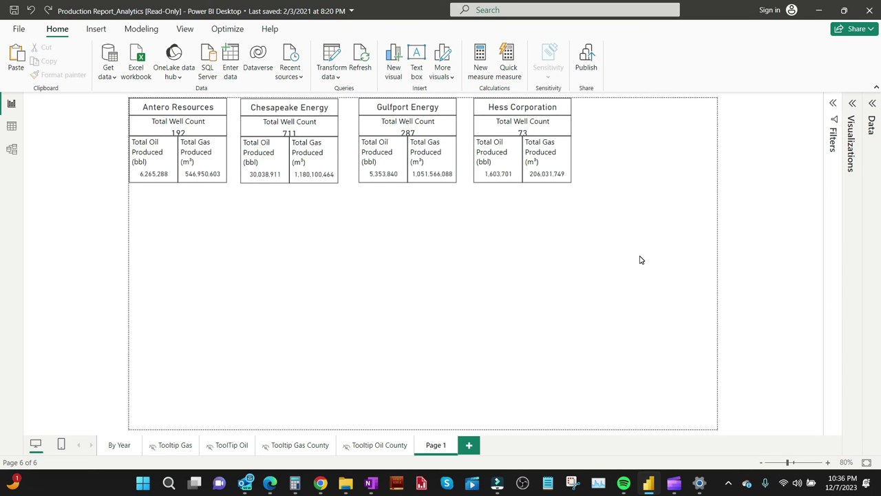
Select all four operator summaries together and move them down and right, leaving free space above and to their left.
left_click_drag(640, 259, 122, 98)
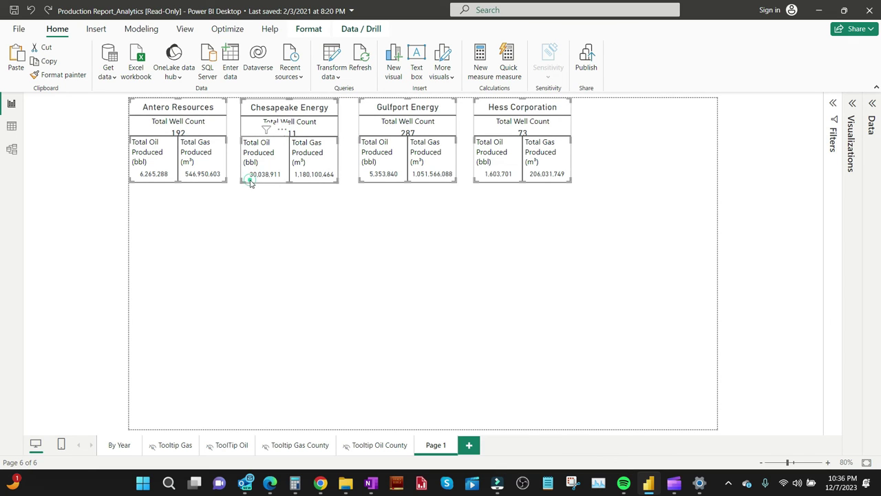
left_click_drag(250, 183, 391, 214)
left_click(337, 249)
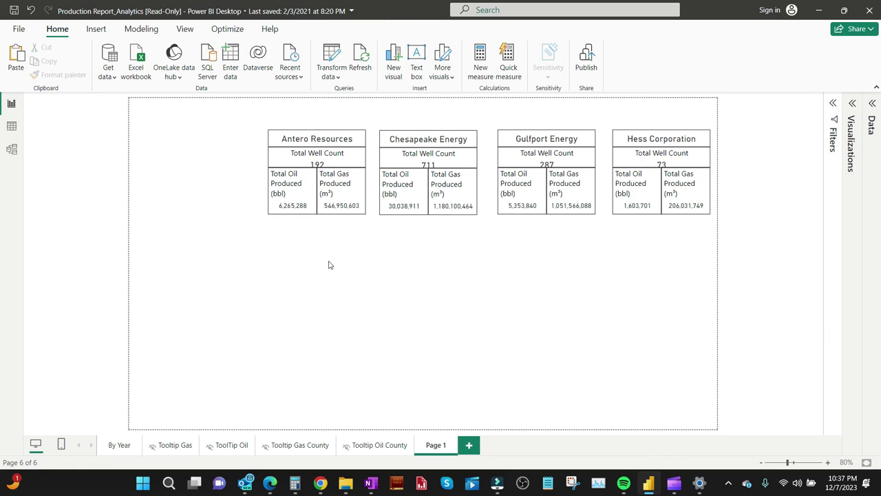
Copy the four operator summaries from the By Year page and paste them on Page 1, placed as a second row beneath the existing one.
left_click(118, 445)
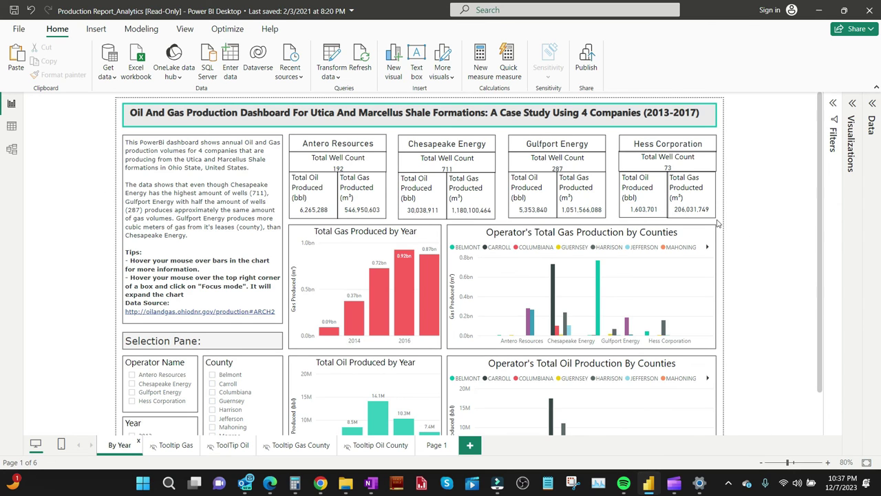
left_click_drag(723, 222, 289, 132)
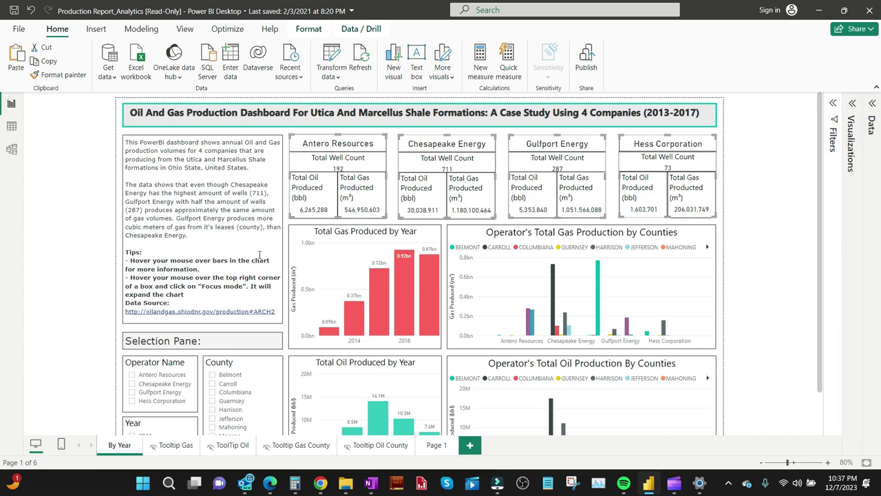
left_click(433, 446)
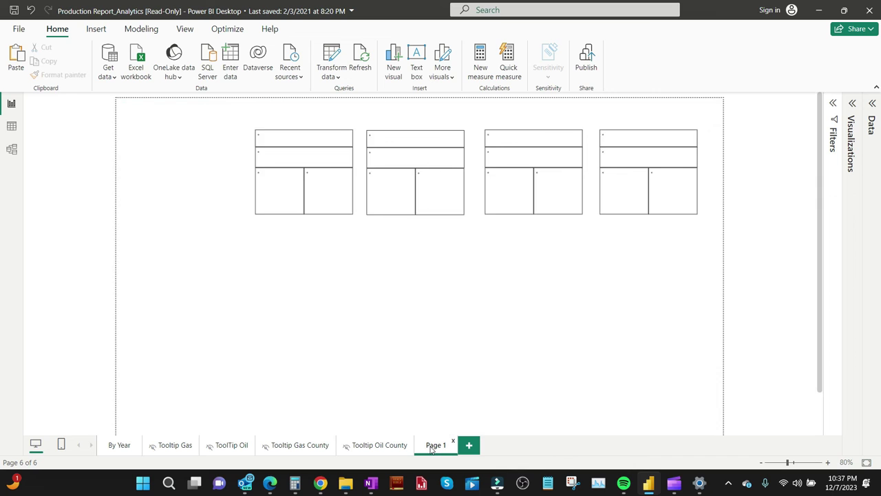
left_click(507, 321)
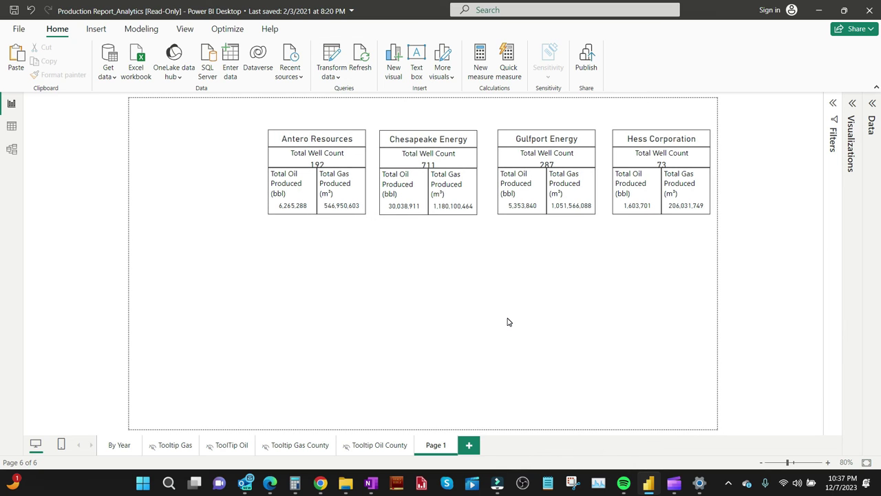
key("ctrl+v")
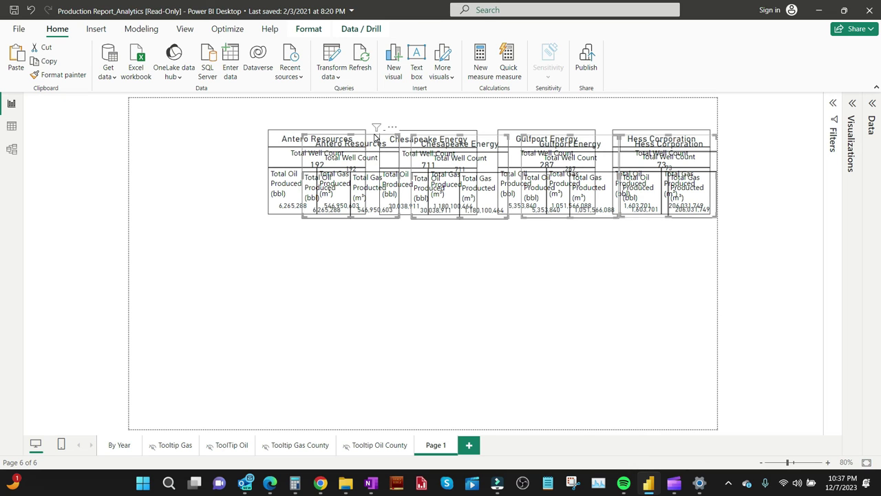
left_click_drag(376, 138, 358, 231)
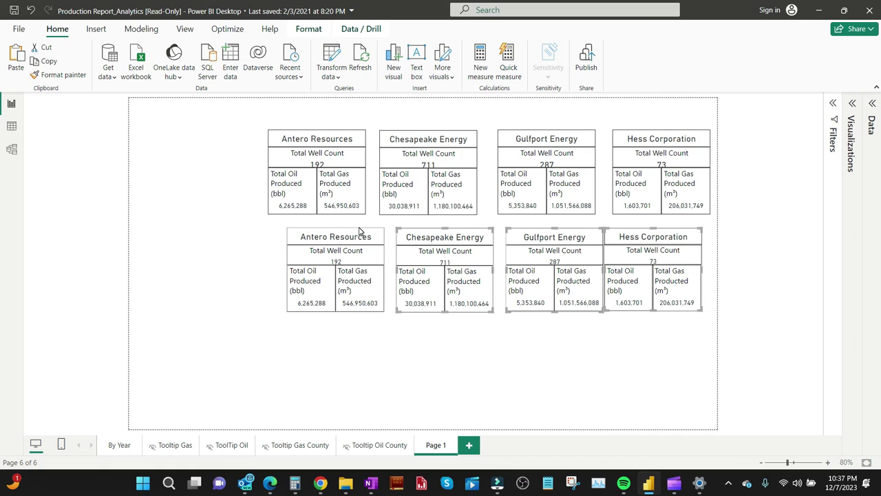
left_click(406, 352)
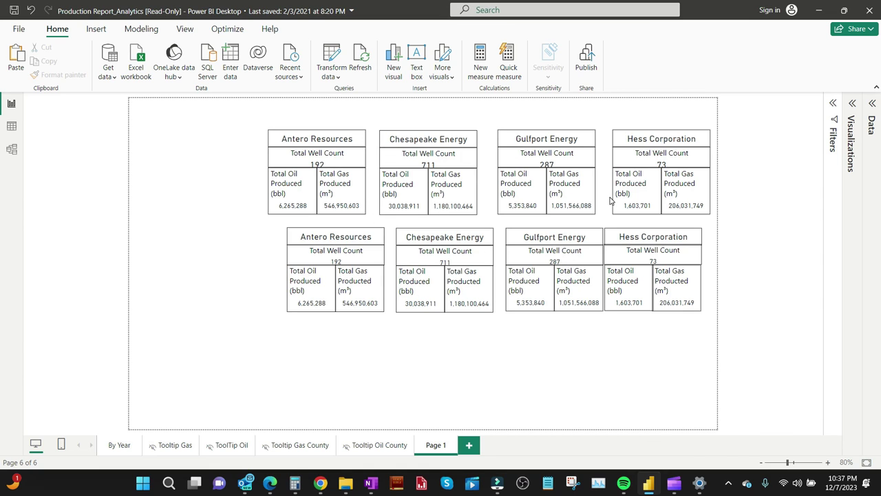
Reposition the four summaries of the upper row so each lines up with its counterpart in the pasted row.
key("ctrl+z")
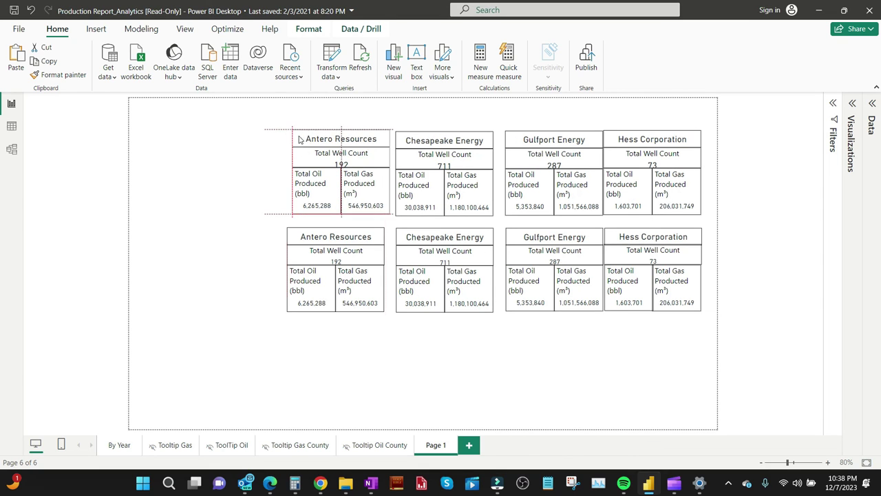
left_click(183, 213)
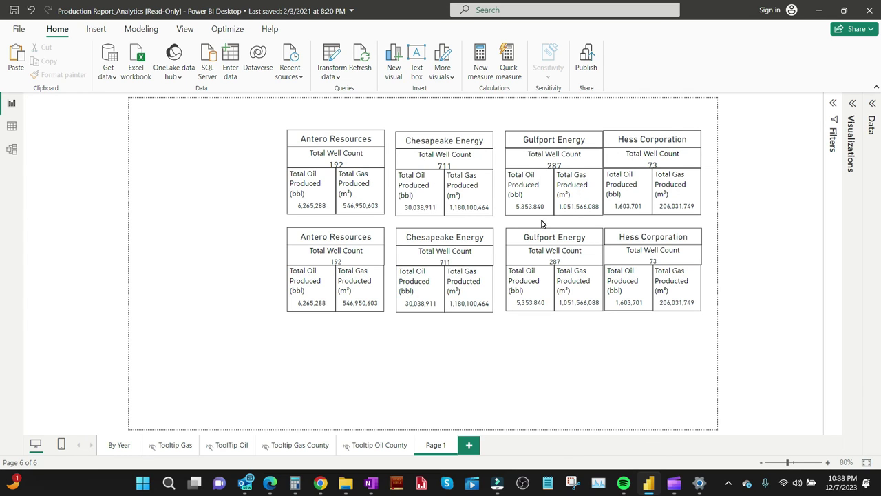
Inspect the dashboard title and description text boxes on the By Year page, and return to Page 1.
left_click(119, 445)
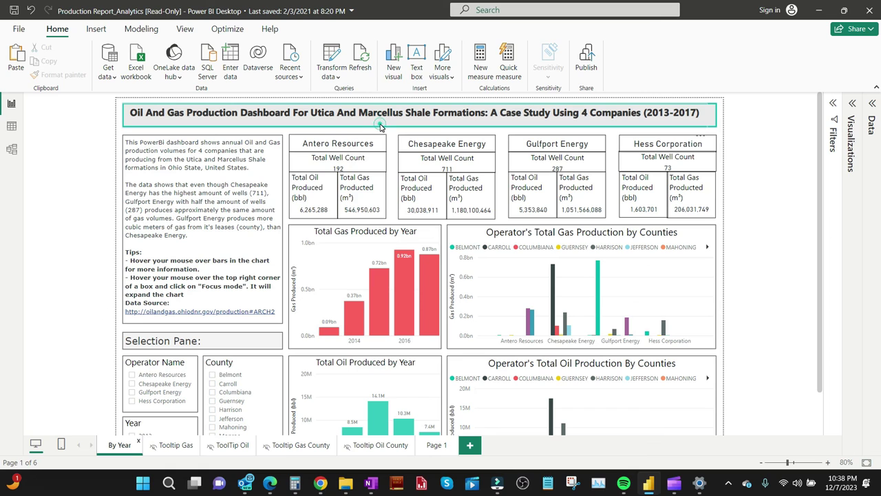
left_click(377, 113)
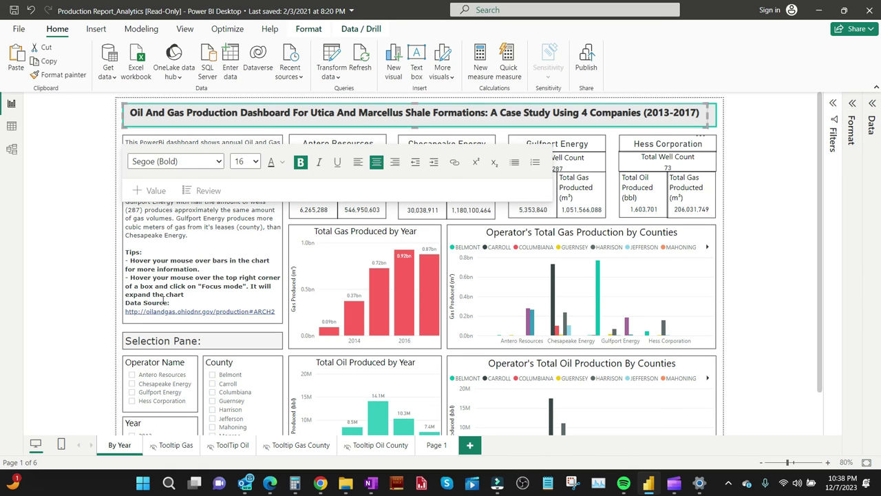
left_click(171, 268)
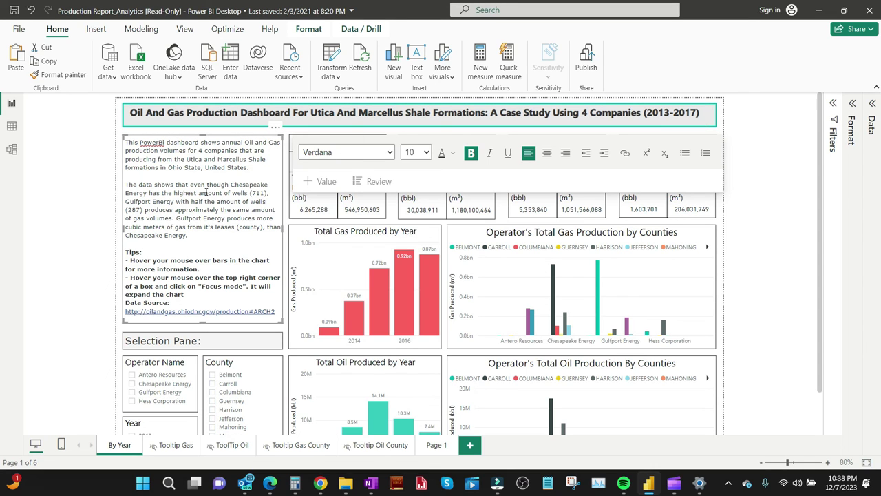
left_click(762, 180)
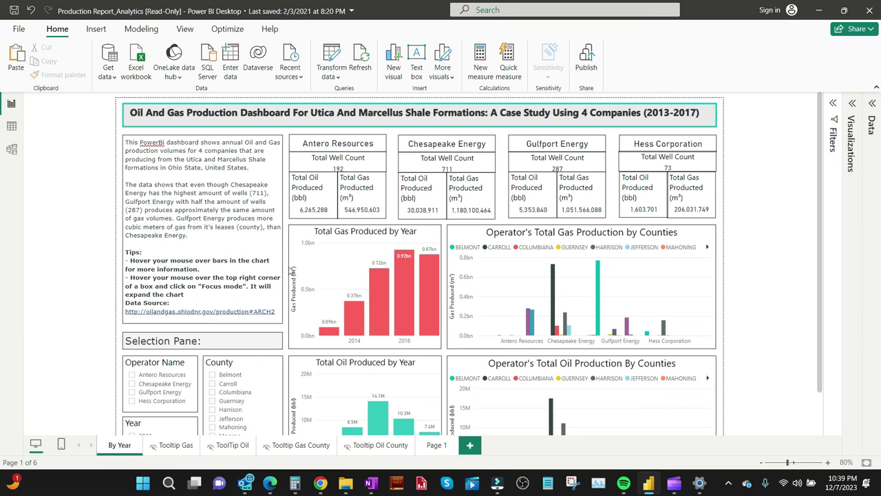
left_click(435, 447)
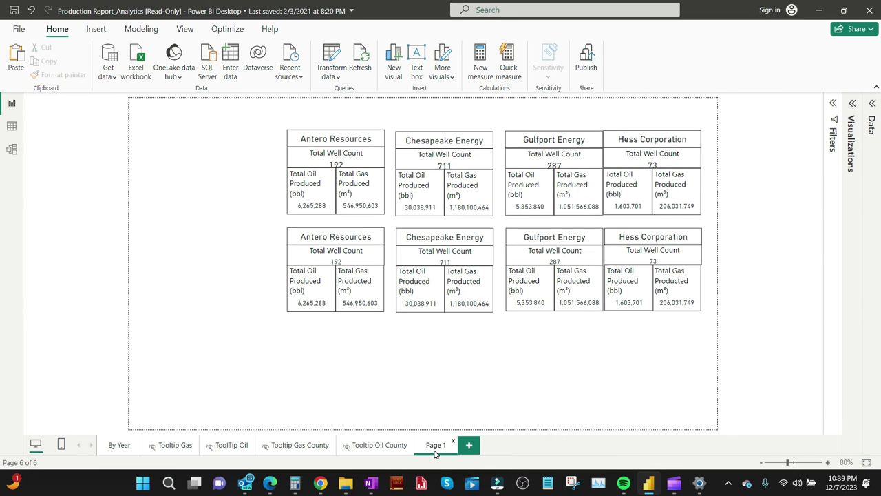